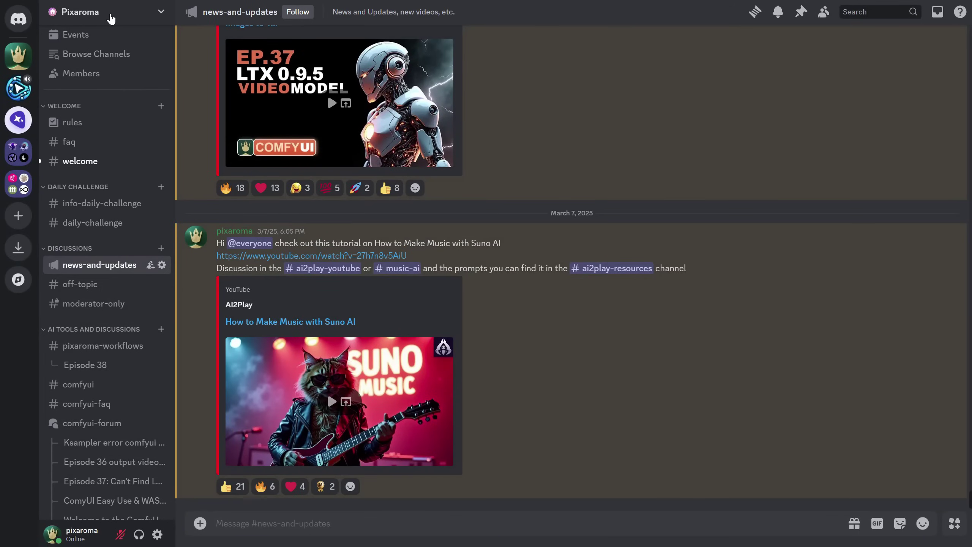
Step: Go to the Pixaroma #pixaroma-workflows channel and open the Episode 38 thread
left_click(111, 15)
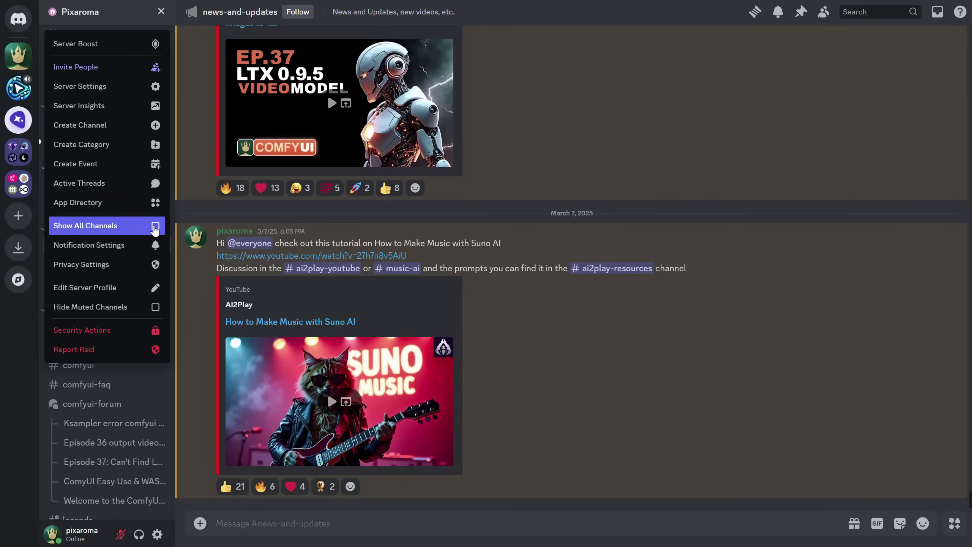
left_click(135, 23)
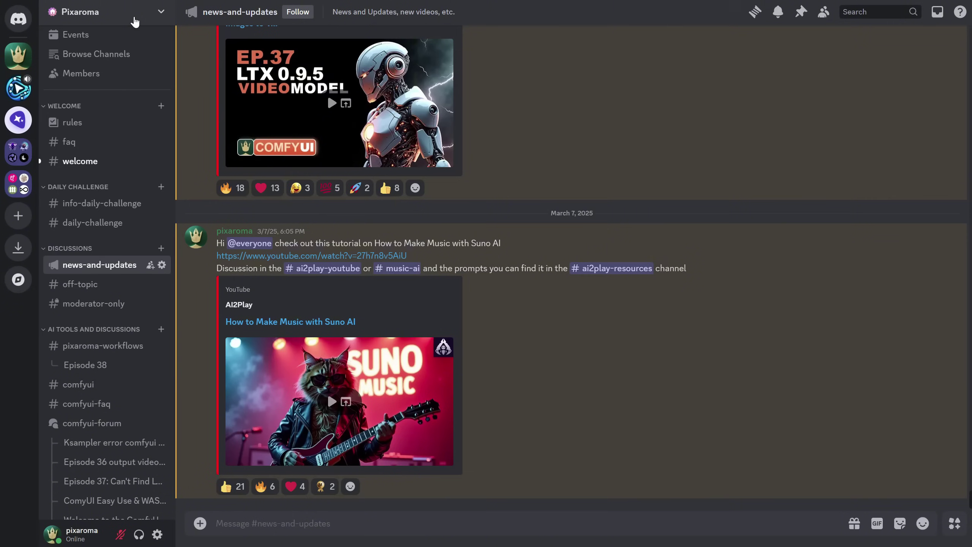
left_click(112, 347)
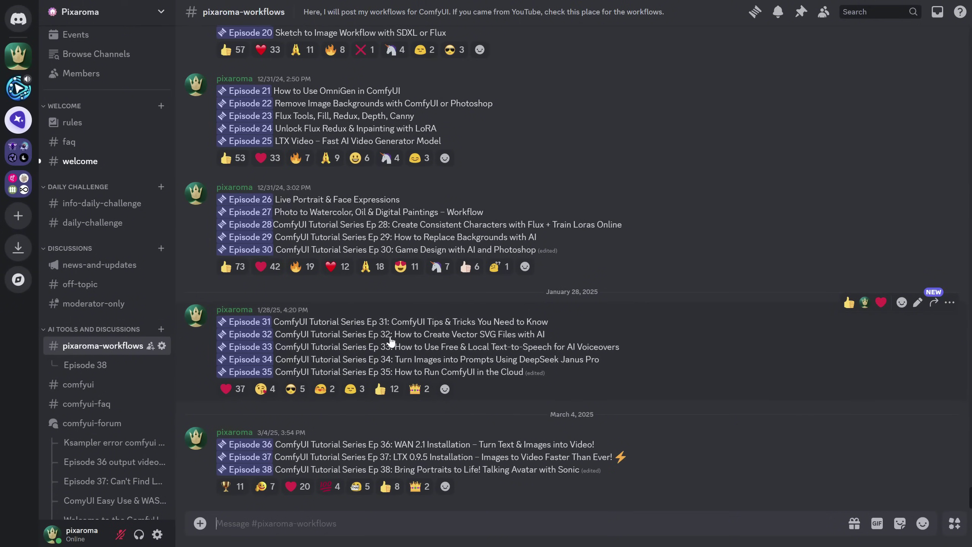
left_click(241, 471)
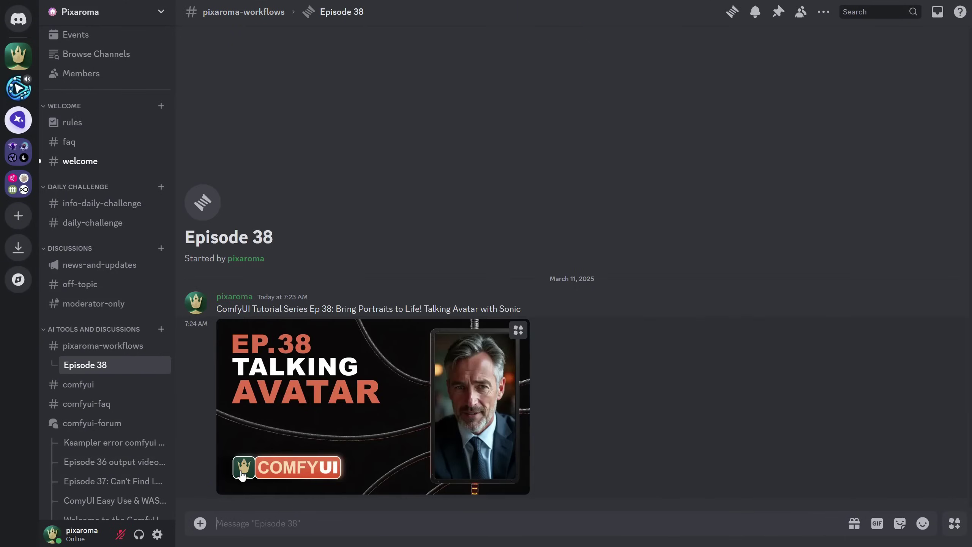
Step: Return to the episode list and open the Episode 37 thread's workflow JSON files
left_click(92, 346)
left_click(251, 460)
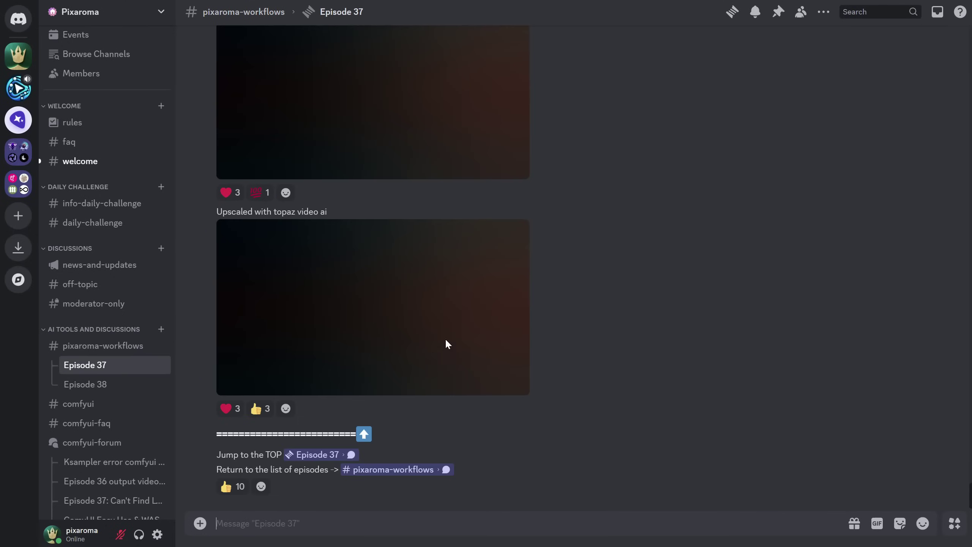
scroll(553, 360, "up", 10)
scroll(555, 353, "up", 20)
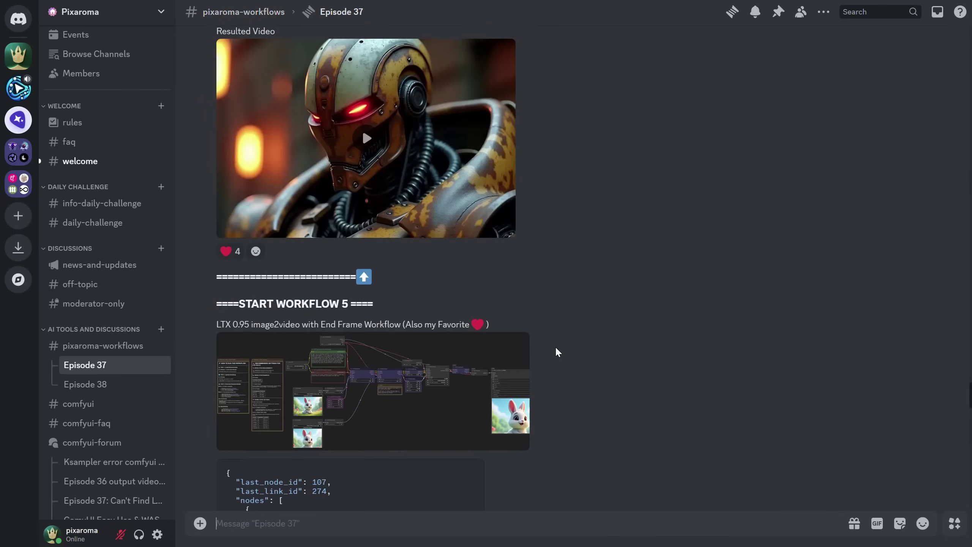
scroll(553, 342, "down", 8)
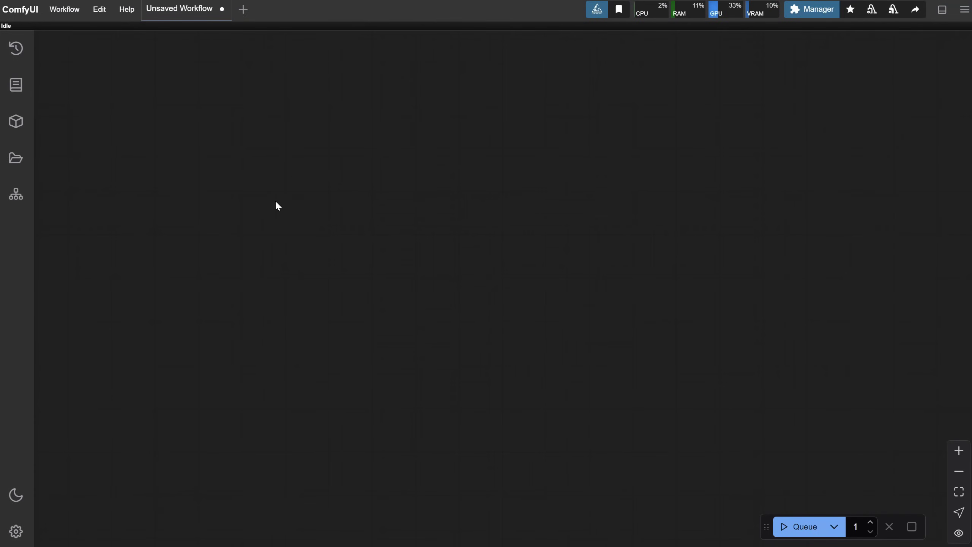
Step: Open Sonic Talking Avatar Portrait 576x1024px.json from the Ep38 folder via Workflow > Open
left_click(67, 11)
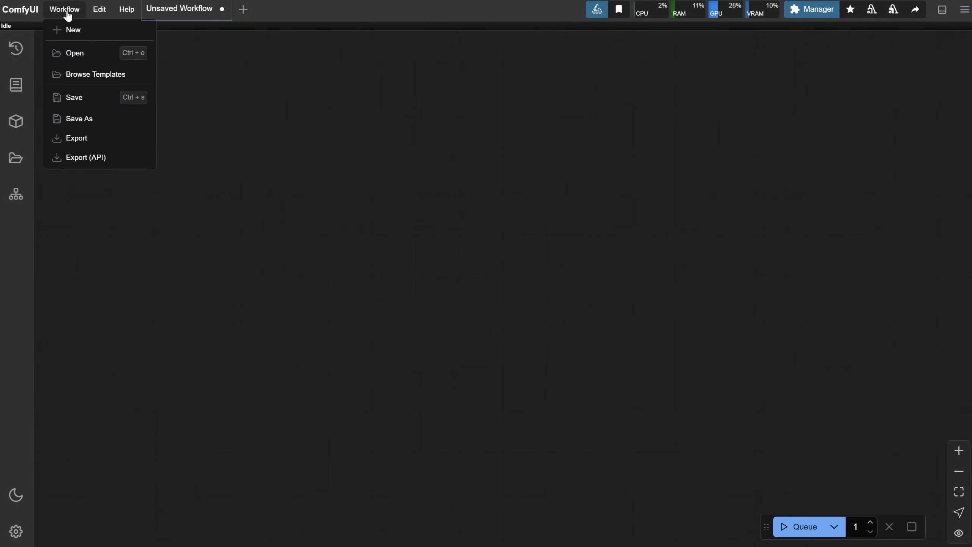
left_click(83, 54)
left_click(187, 134)
left_click(311, 141)
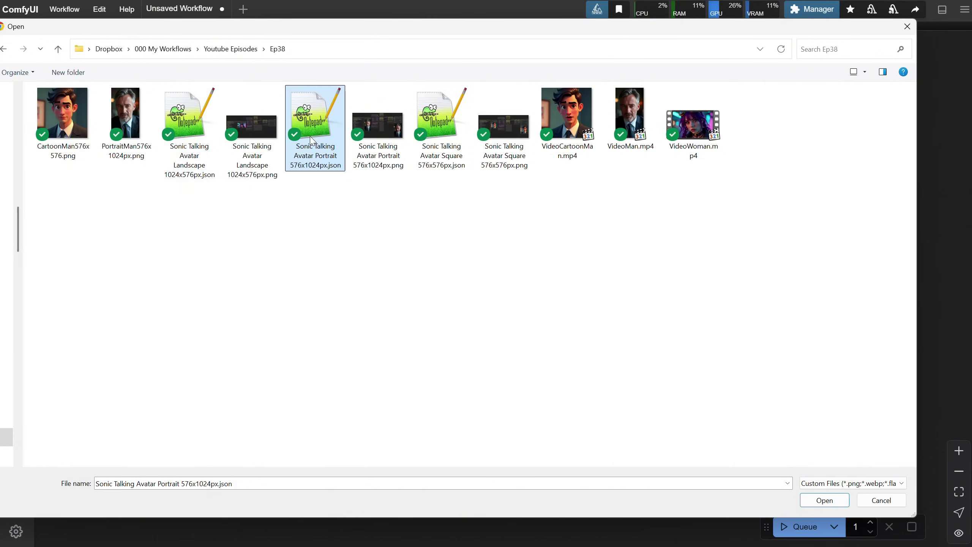
left_click(443, 128)
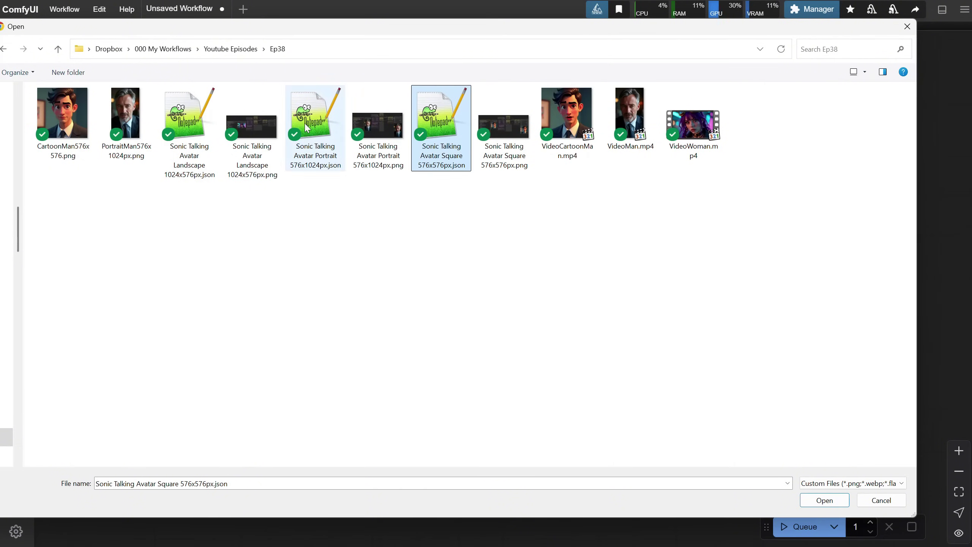
left_click(320, 156)
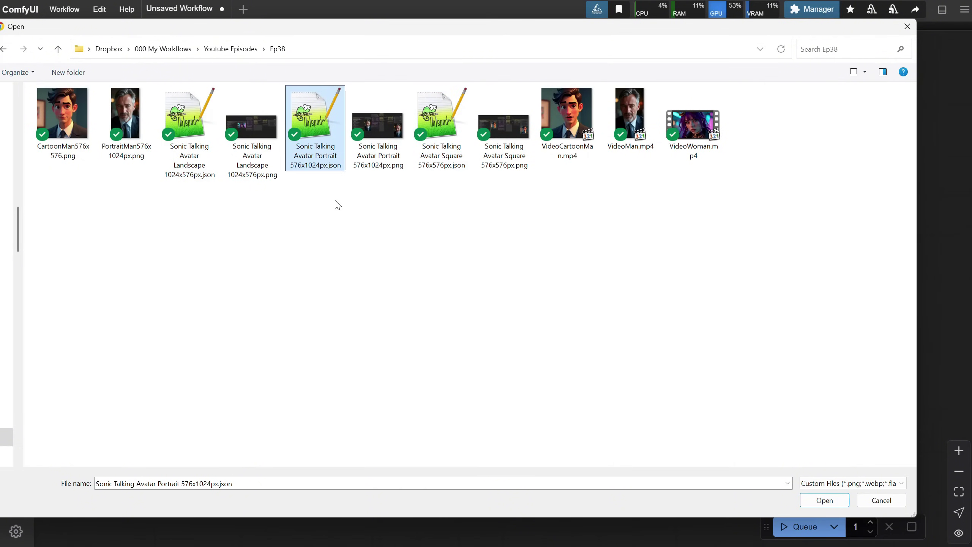
double_click(309, 130)
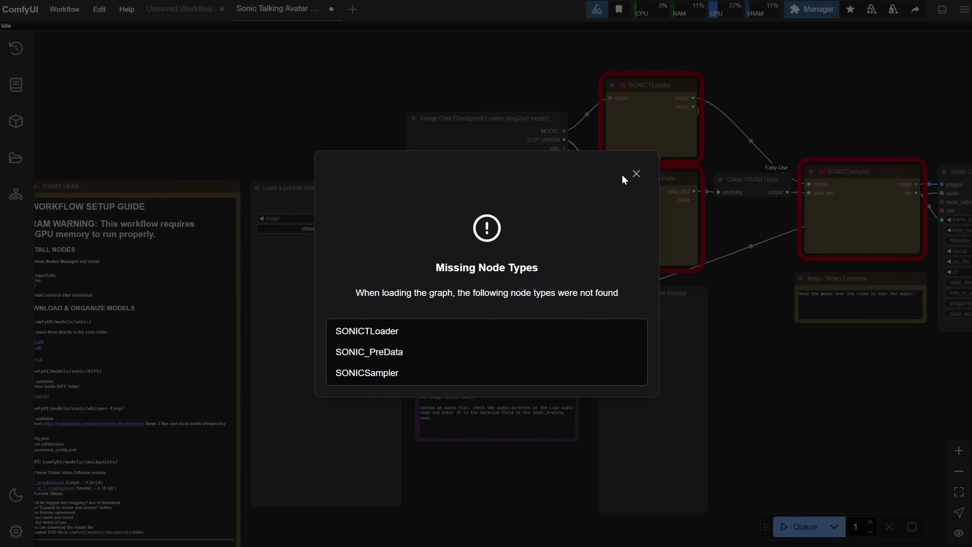
Step: Close the Missing Node Types warning and frame the START HERE Sonic setup guide note
left_click(636, 174)
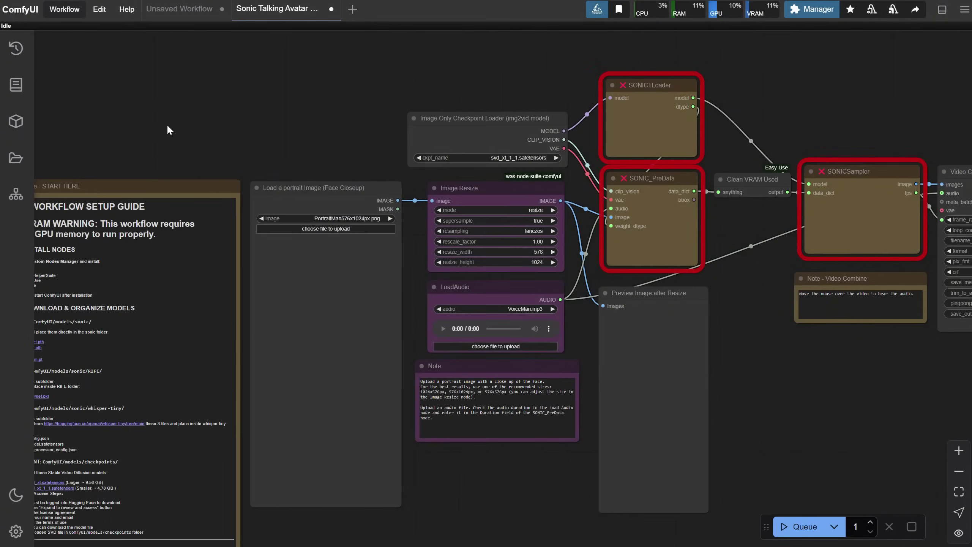
left_click_drag(167, 130, 451, 96)
scroll(334, 104, "up", 3)
scroll(149, 211, "down", 3)
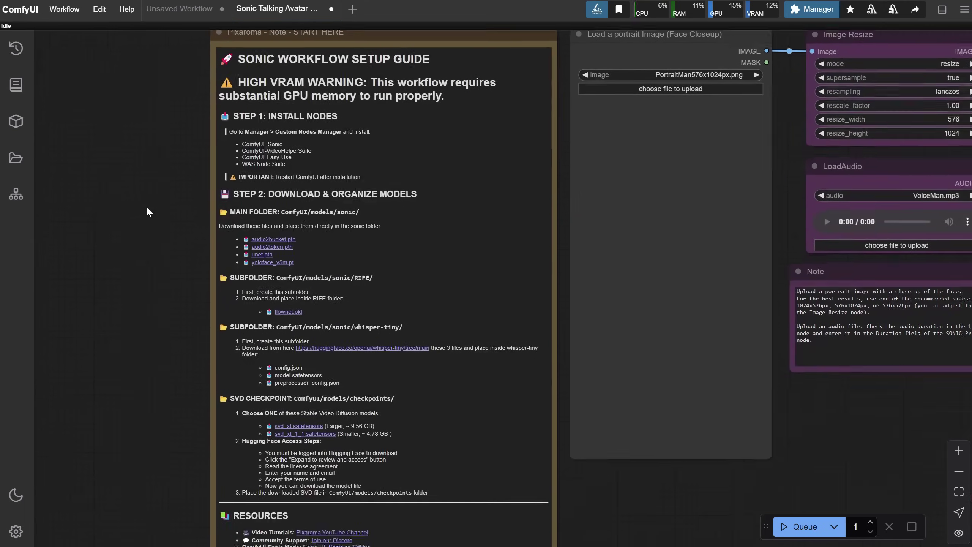
scroll(146, 206, "up", 2)
scroll(138, 251, "down", 3)
scroll(177, 162, "up", 3)
scroll(187, 149, "up", 2)
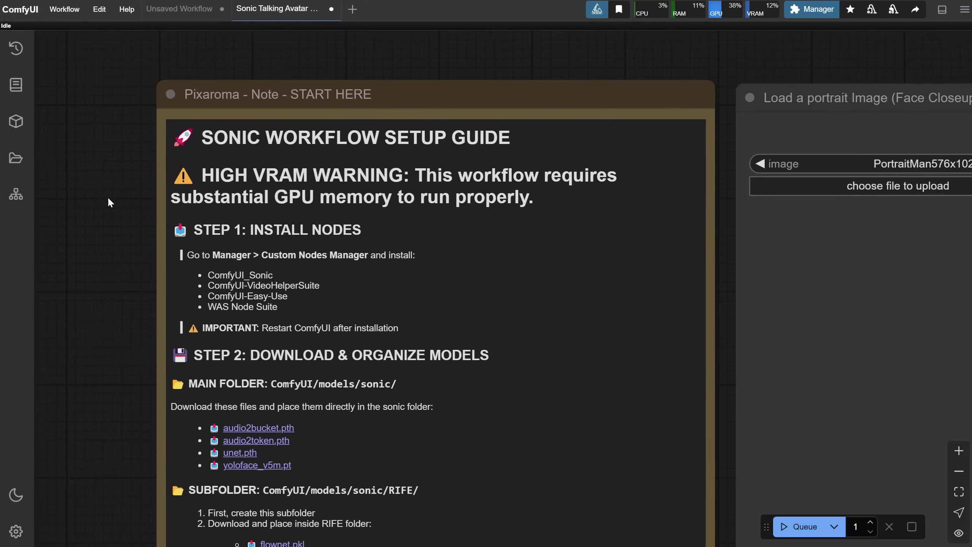
left_click_drag(107, 196, 67, 168)
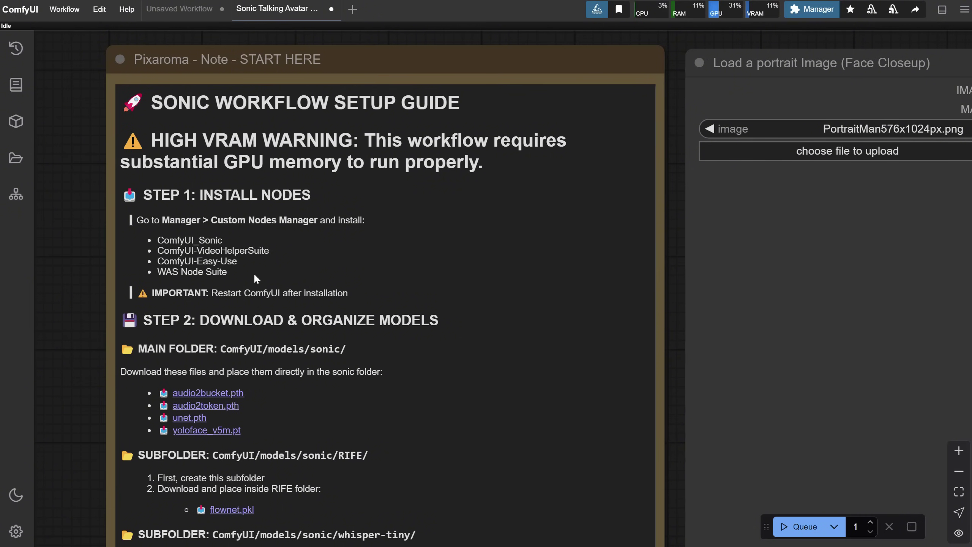
Step: Review the workflow's missing nodes in Manager, then install ComfyUI_Sonic from Custom Nodes Manager
left_click(812, 9)
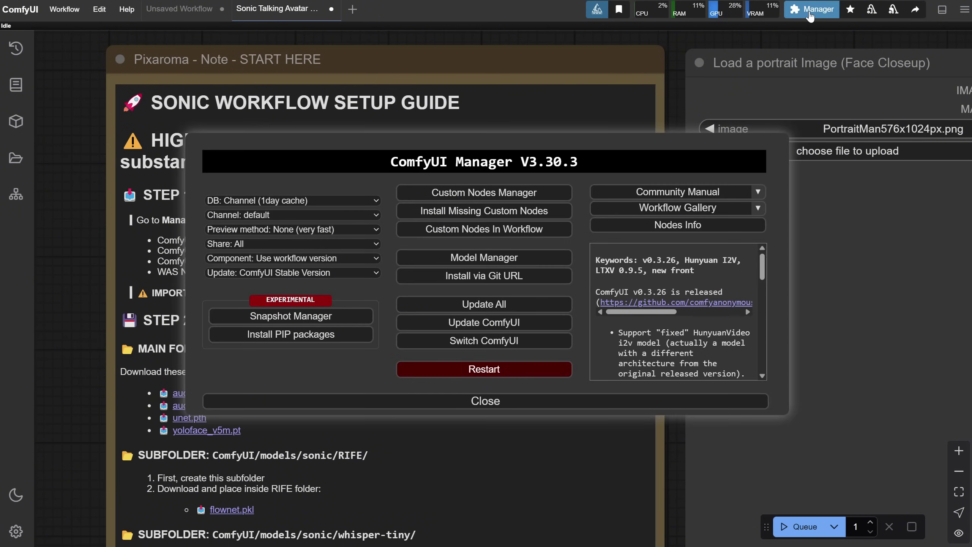
left_click(478, 212)
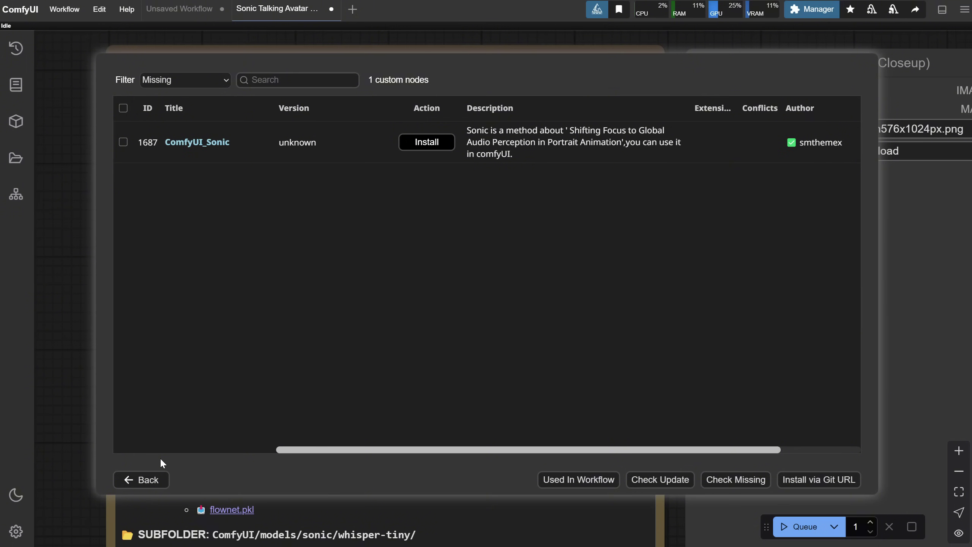
left_click(152, 479)
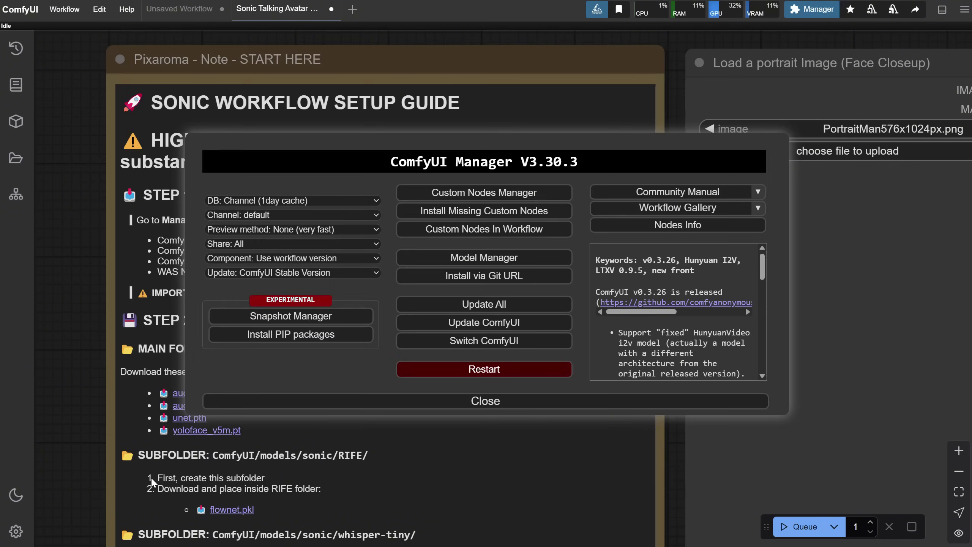
left_click(503, 195)
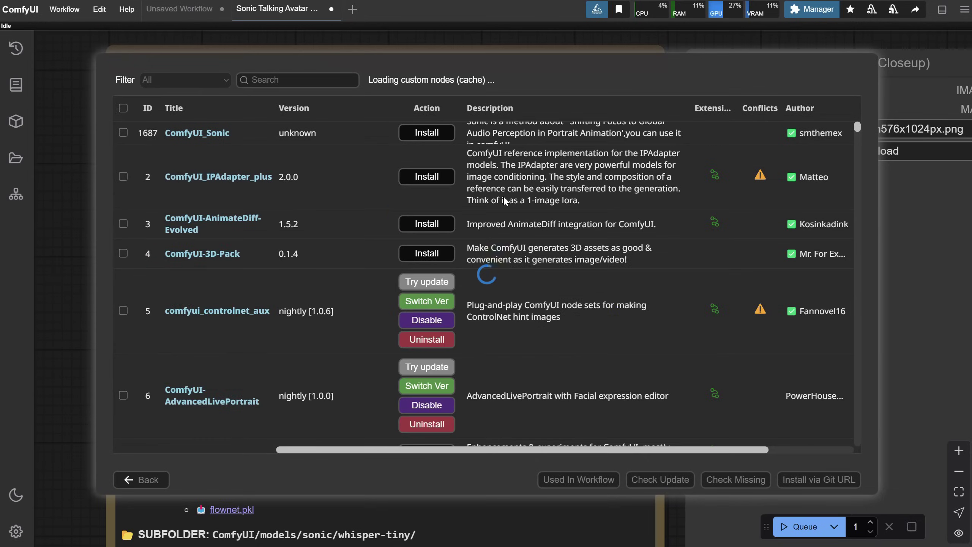
left_click(290, 79)
type("ComfyUI_Sonic")
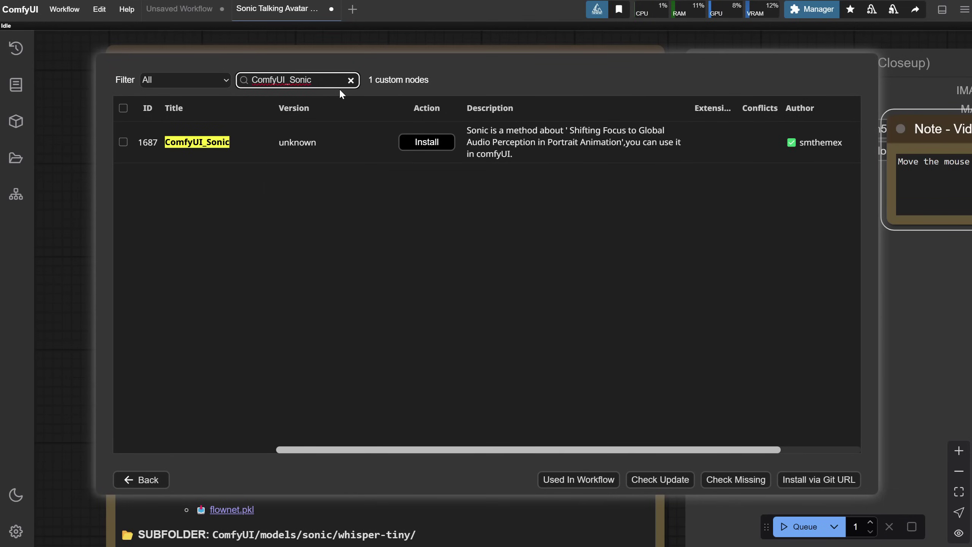
left_click(427, 142)
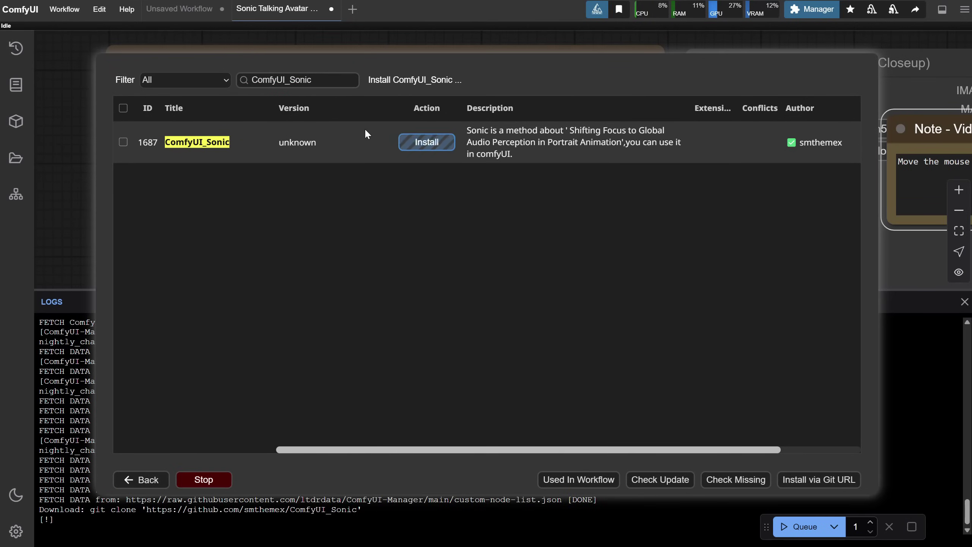
Step: Search VideoHelper, Easy-Use and WAS Node to confirm each is already installed
left_click_drag(311, 79, 249, 79)
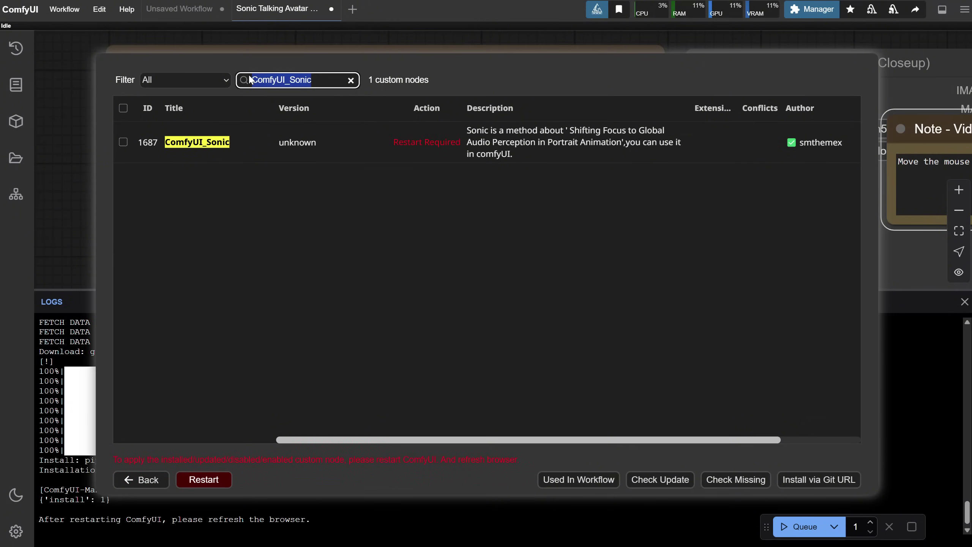
type("VideoHelper")
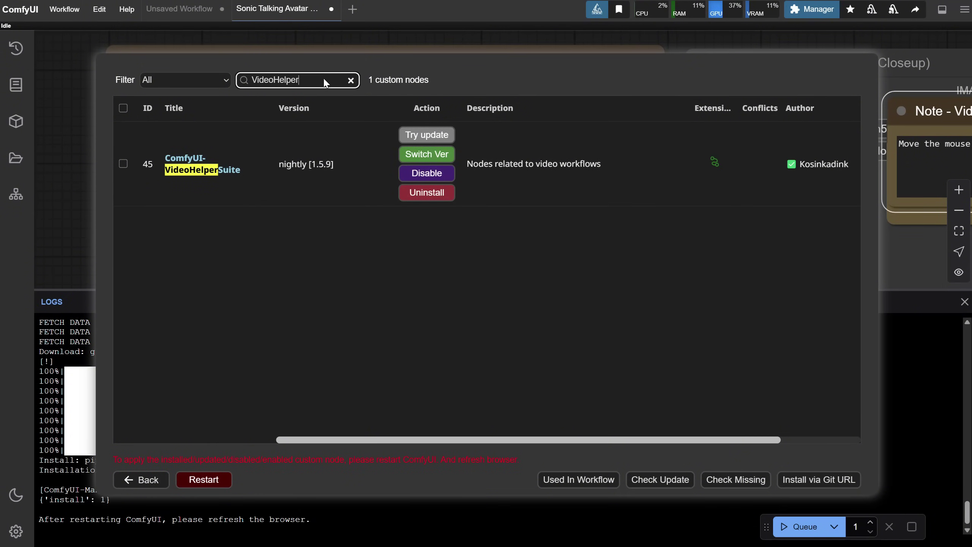
double_click(324, 77)
type("Easy-Use")
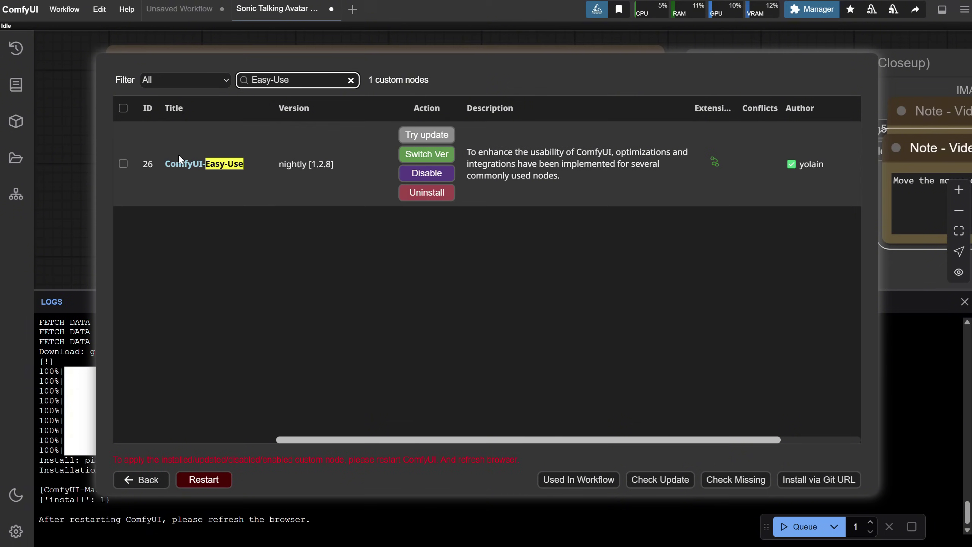
key("ctrl+a")
type("WAS Node")
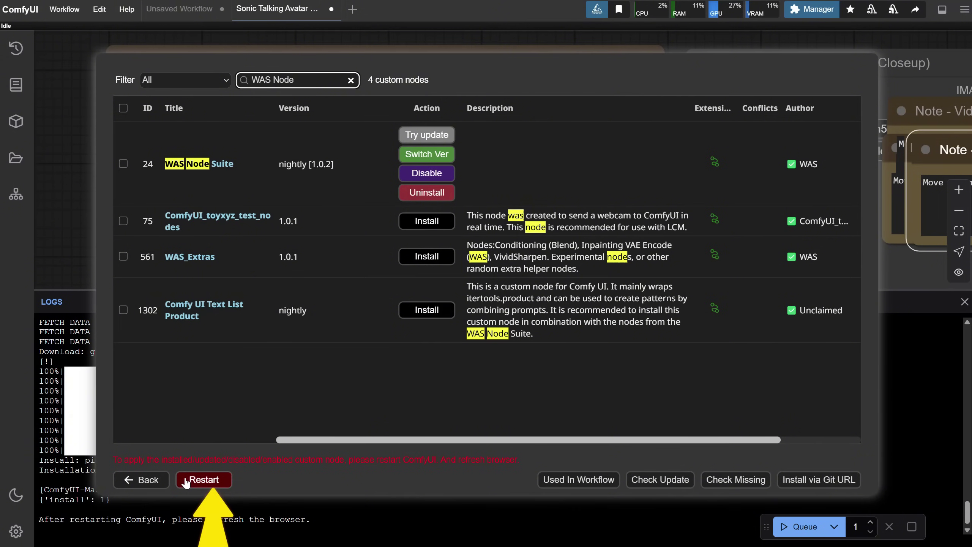
left_click(140, 479)
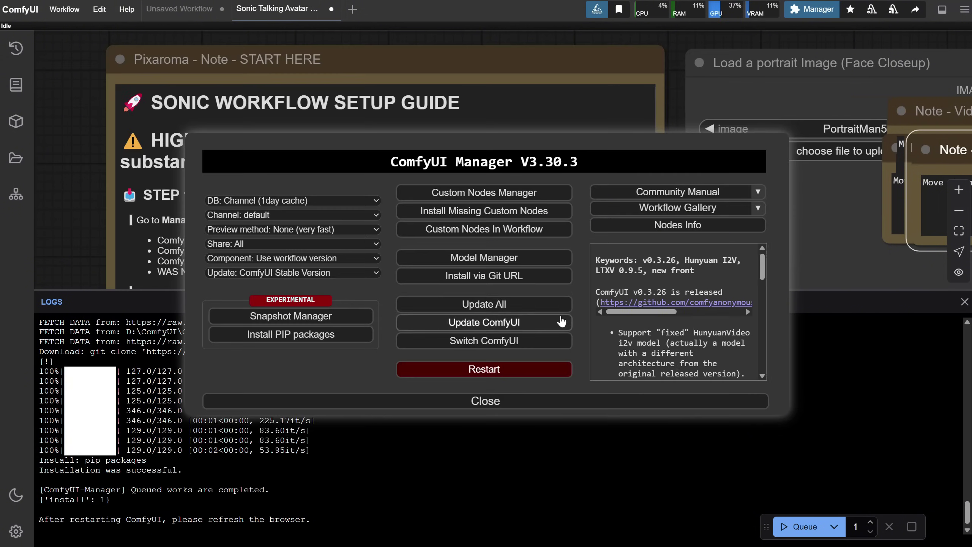
Step: Run Update All, restart and reboot ComfyUI, then reload the page with the Sonic workflow
left_click(477, 308)
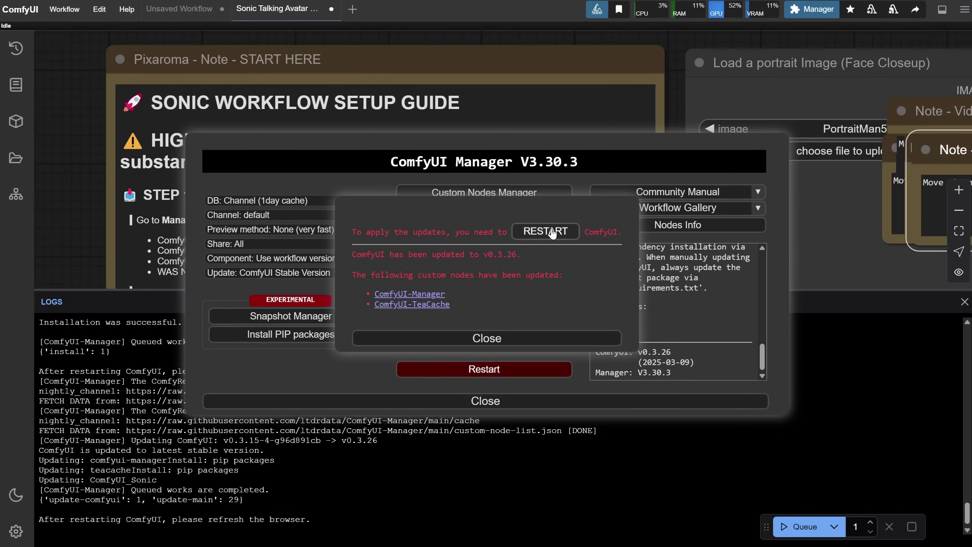
left_click(550, 231)
left_click(553, 305)
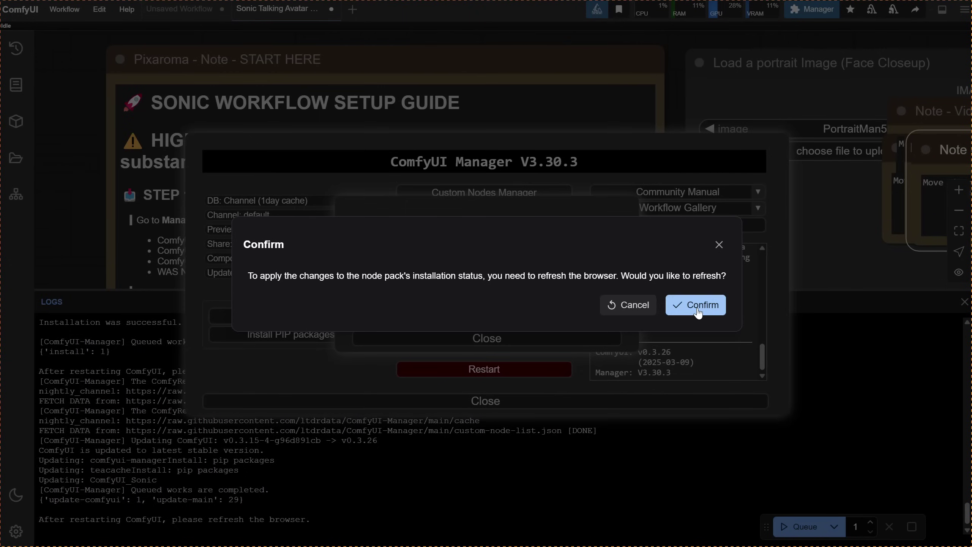
left_click(696, 306)
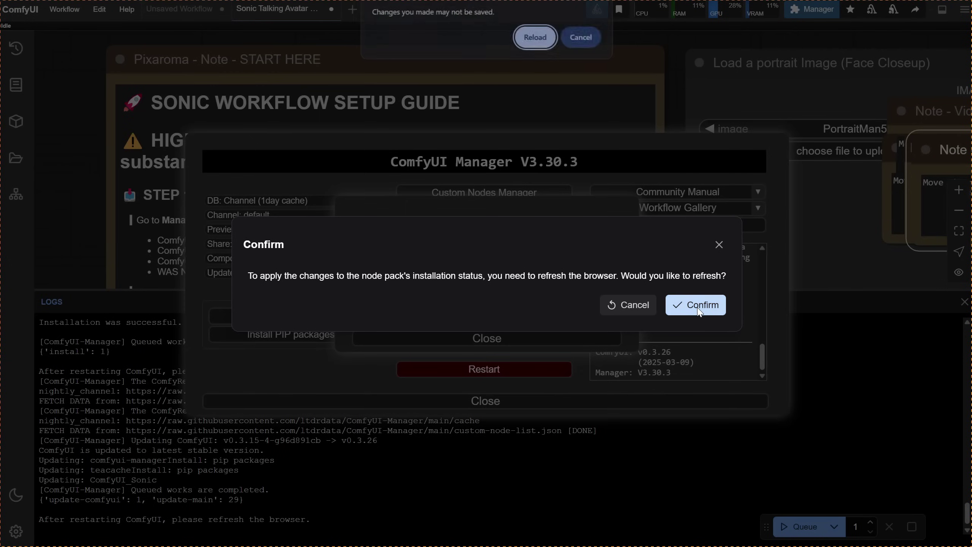
left_click(535, 37)
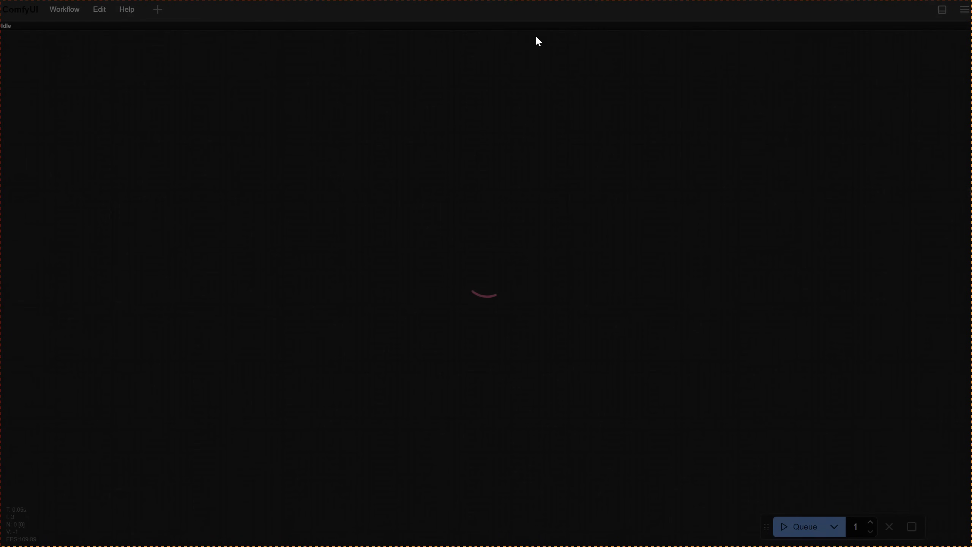
scroll(335, 72, "up", 4)
left_click_drag(327, 72, 636, 39)
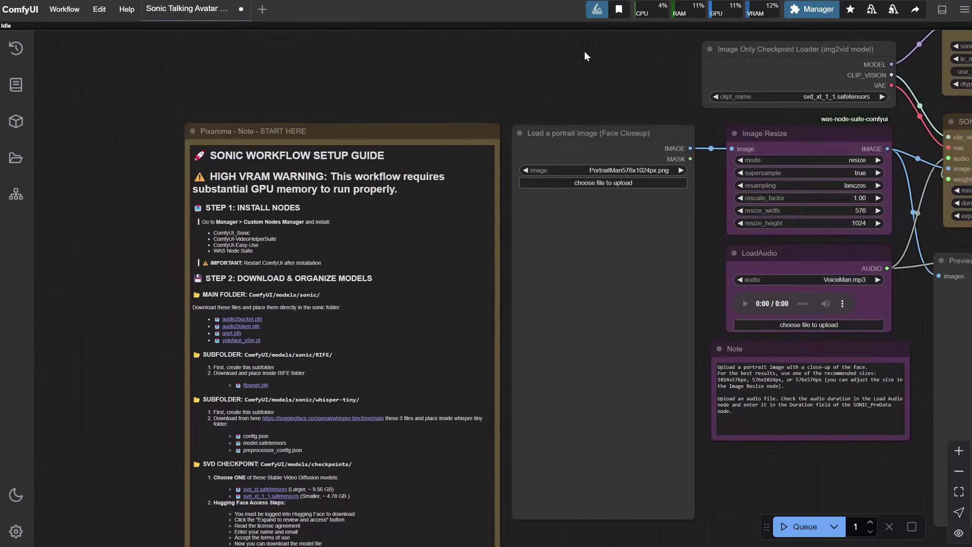
Step: Scroll the setup note to Step 2's model list and follow the audio2bucket.pth Drive link
scroll(230, 197, "up", 5)
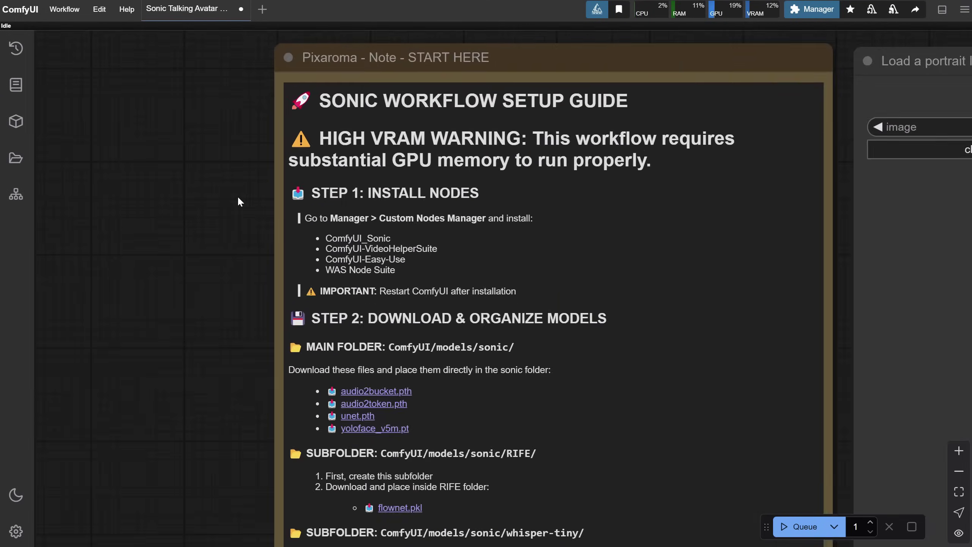
left_click_drag(237, 196, 219, 185)
left_click_drag(235, 348, 103, 293)
left_click_drag(139, 334, 75, 207)
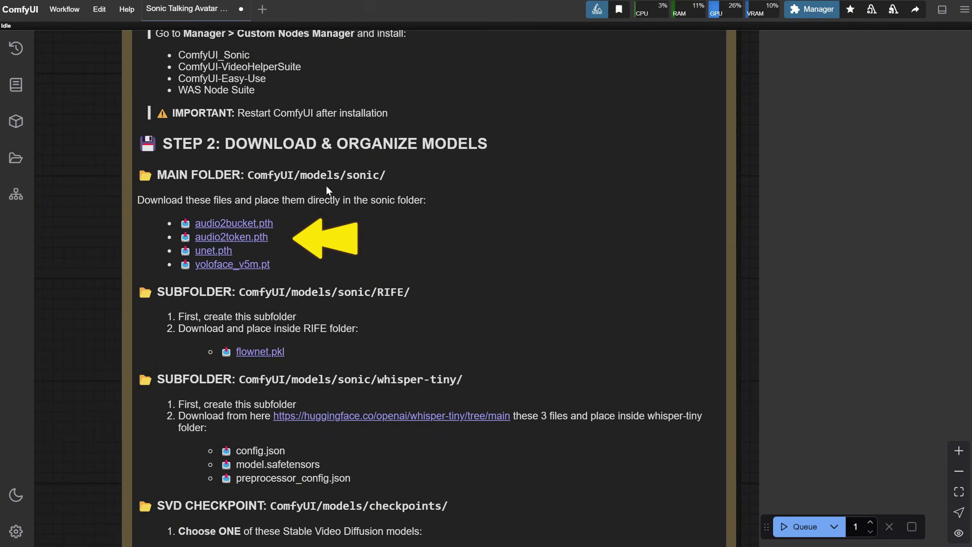
left_click(248, 225)
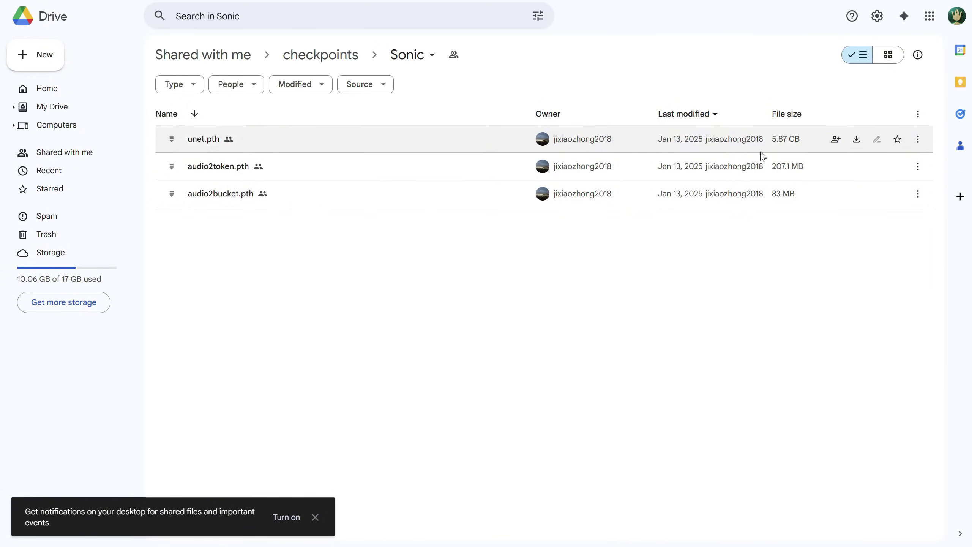
Step: Download audio2bucket.pth past the virus warning and save it into ComfyUI\models\sonic
left_click(856, 194)
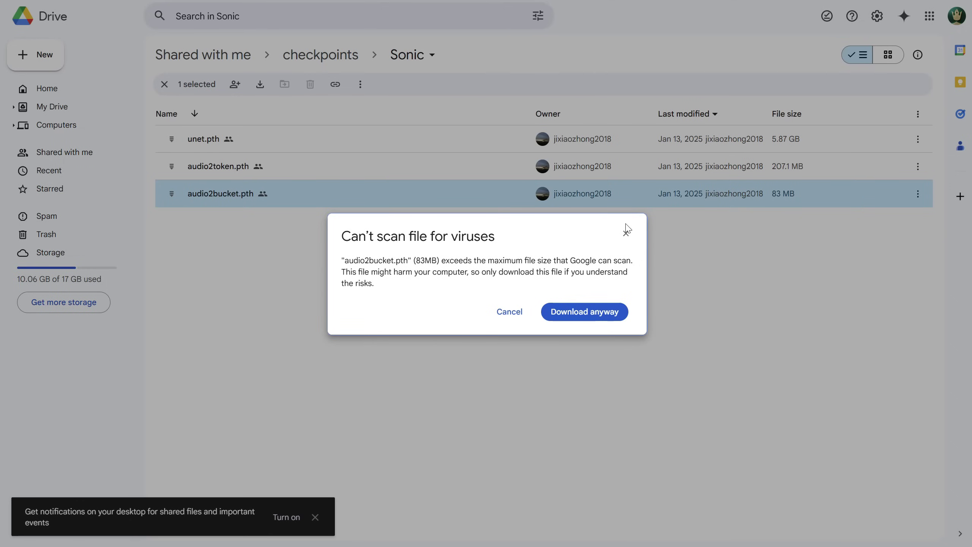
left_click(589, 319)
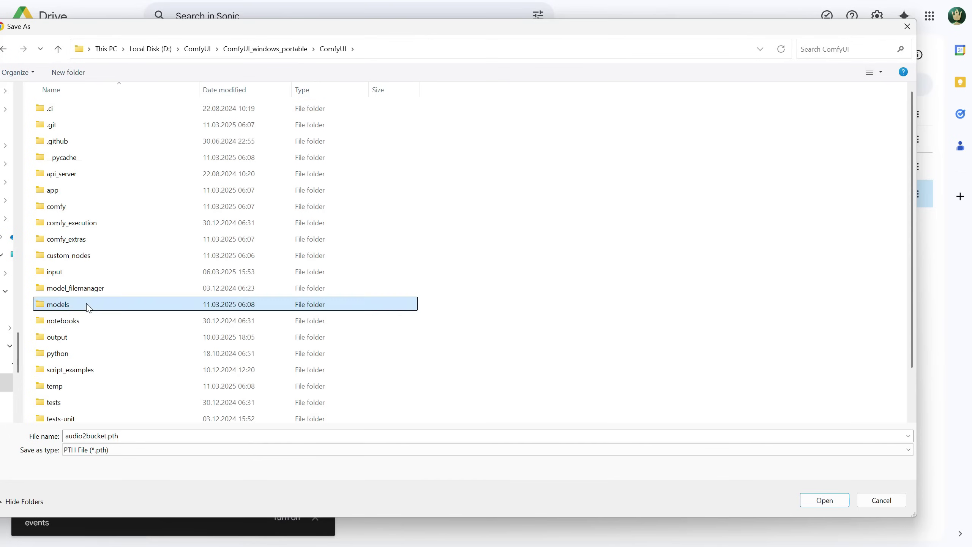
double_click(86, 305)
scroll(288, 236, "down", 5)
left_click(86, 287)
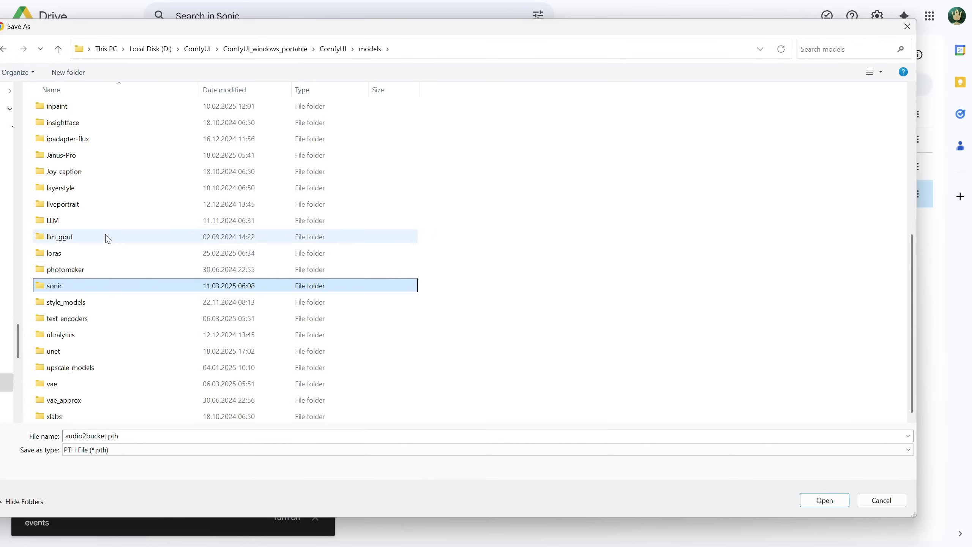
double_click(79, 290)
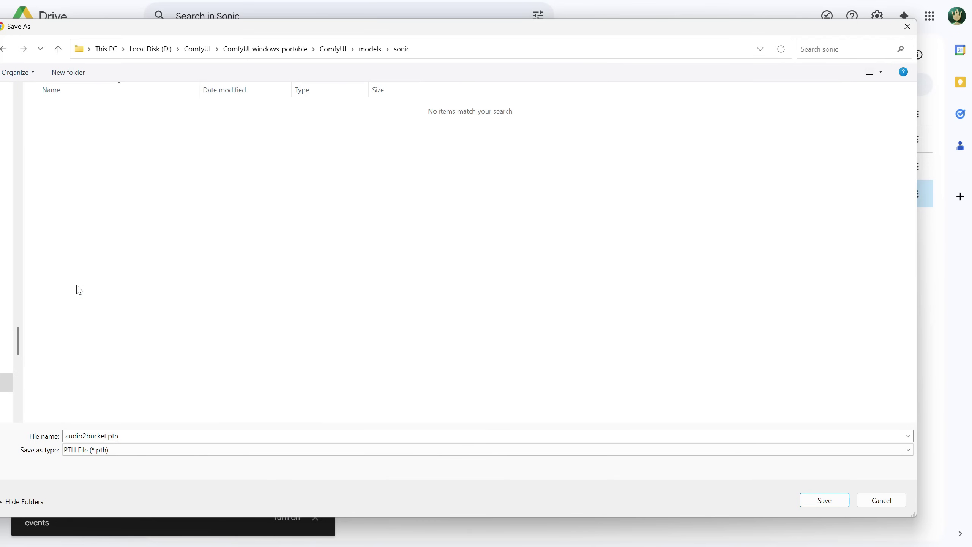
left_click(825, 499)
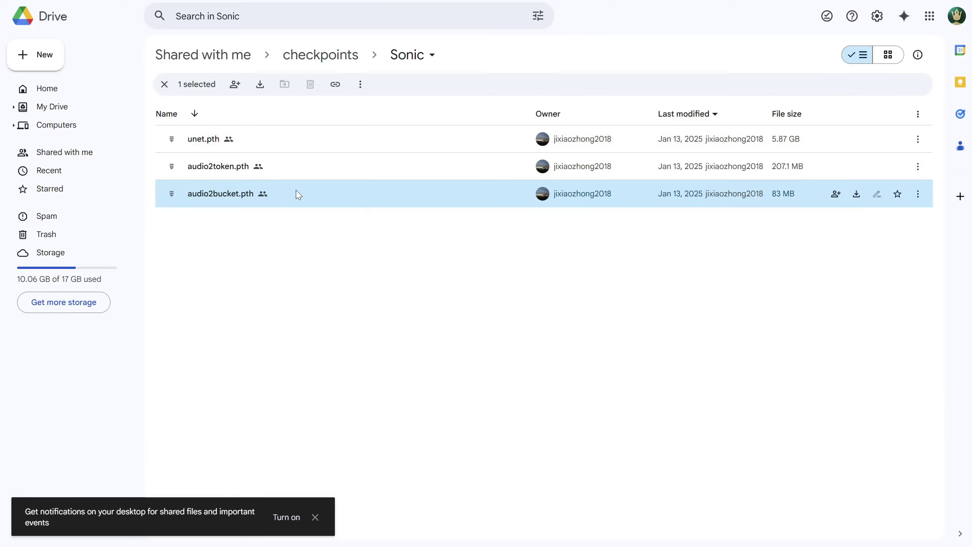
Step: Download audio2token.pth, unet.pth and yoloface_v5m.pt into the same sonic folder
left_click(855, 165)
left_click(592, 322)
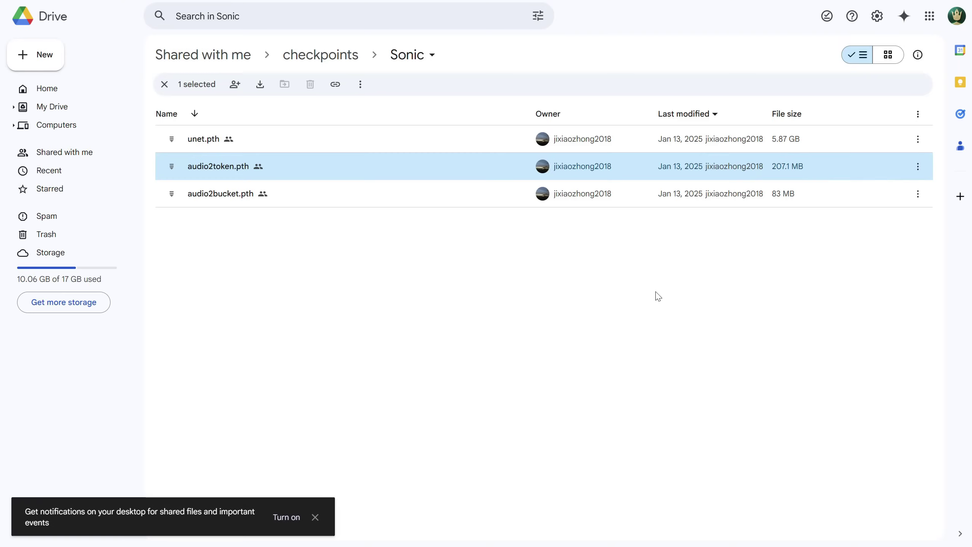
left_click(822, 501)
left_click(856, 140)
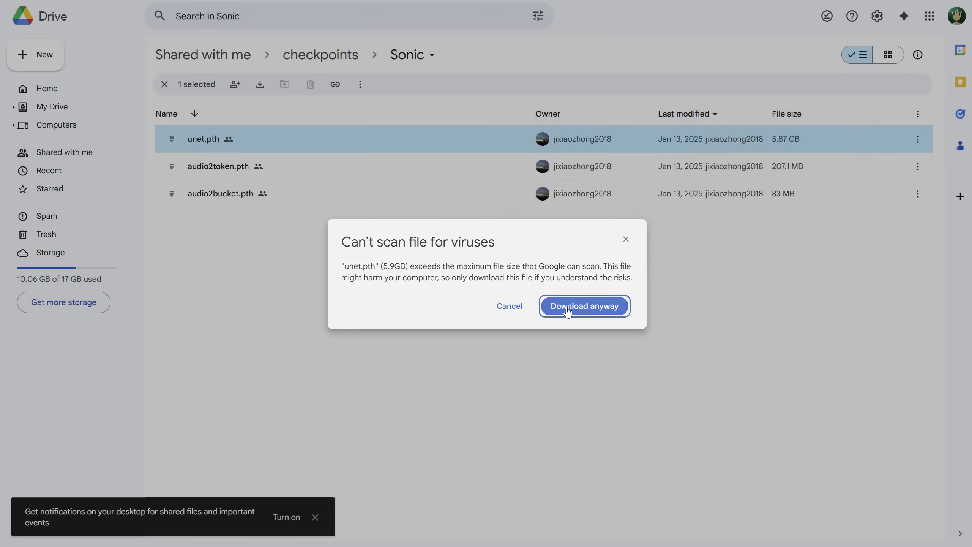
left_click(585, 307)
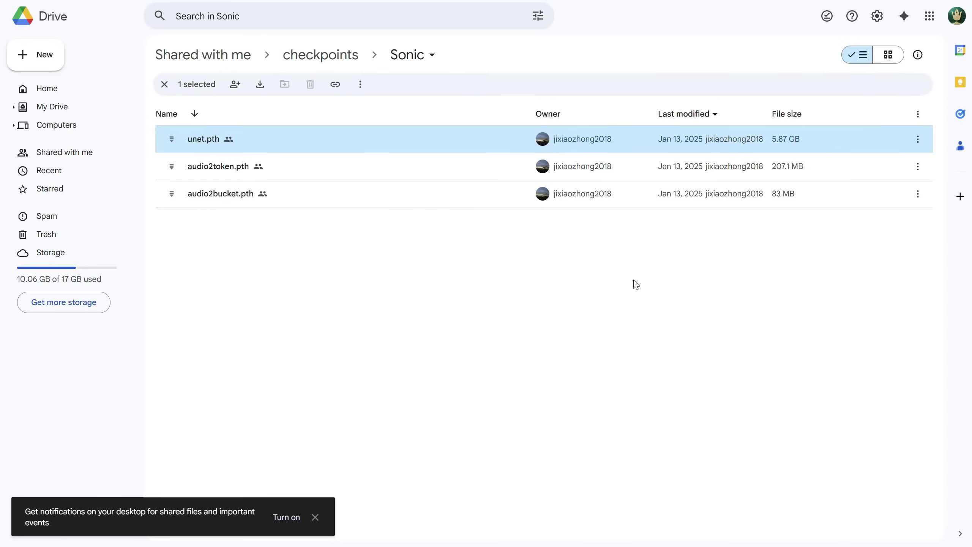
left_click(823, 502)
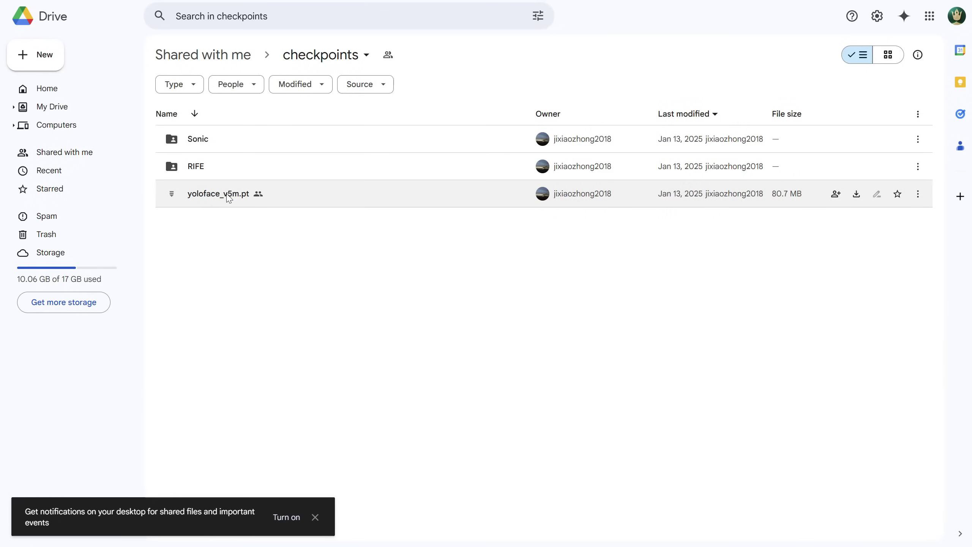
left_click(857, 194)
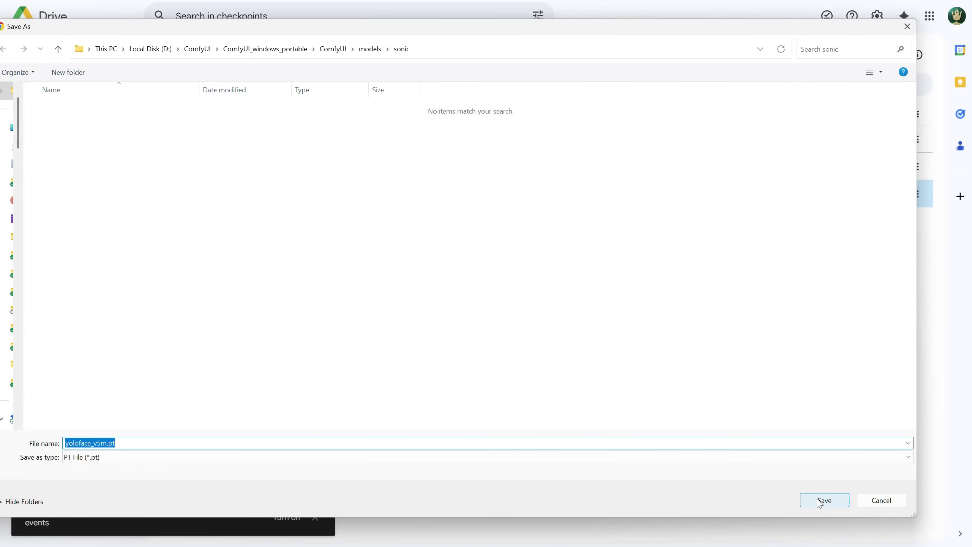
left_click(820, 502)
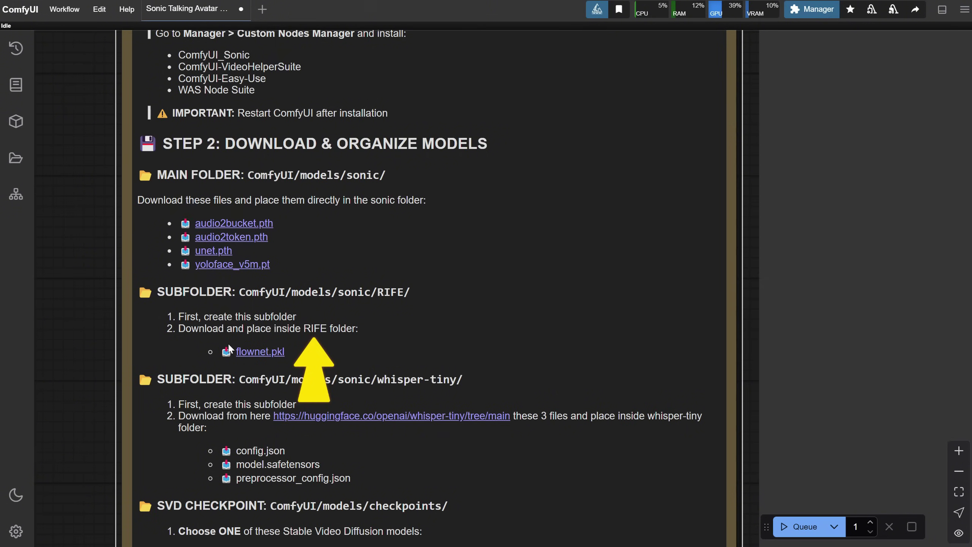
Step: Download flownet.pkl and save it in a new RIFE folder inside models/sonic
left_click(258, 358)
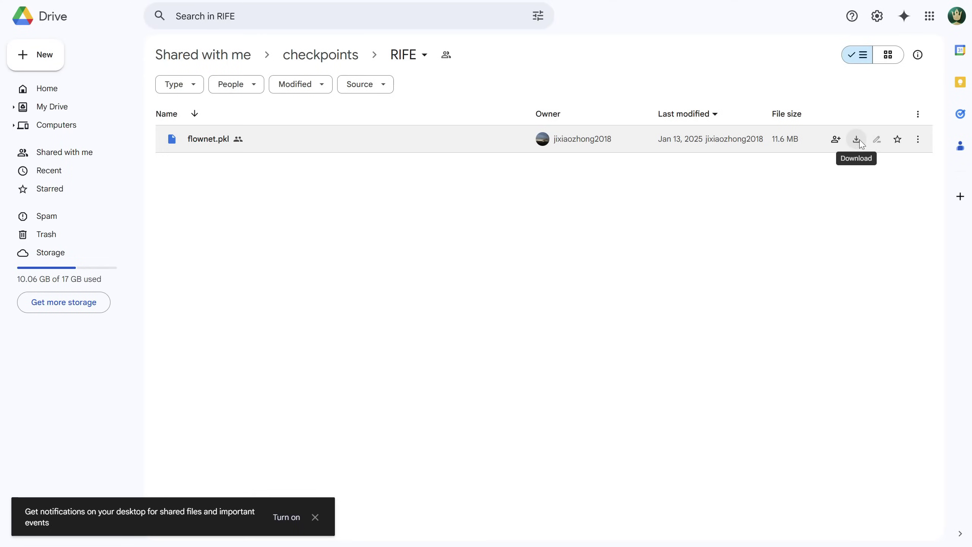
left_click(856, 140)
right_click(289, 173)
left_click(463, 332)
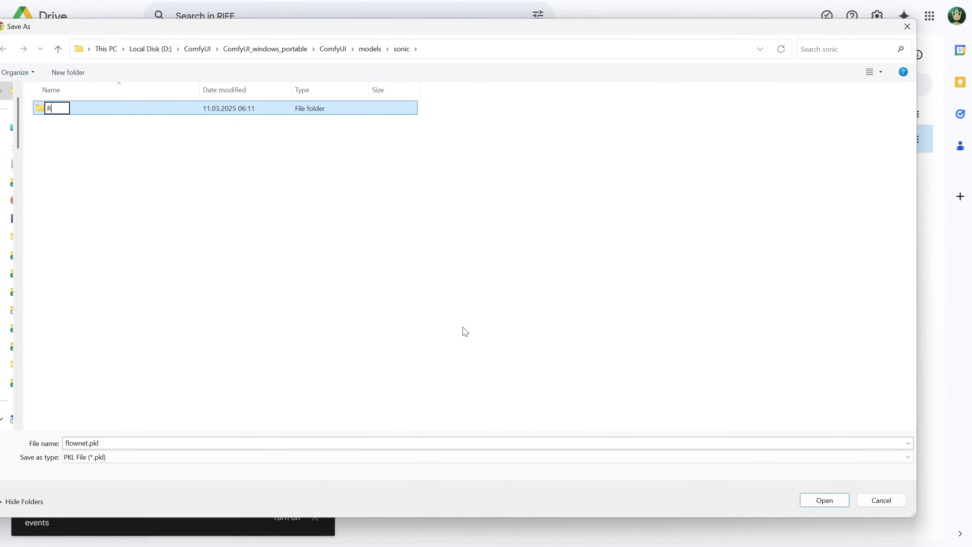
type("RIFE")
key("Return")
key("Return")
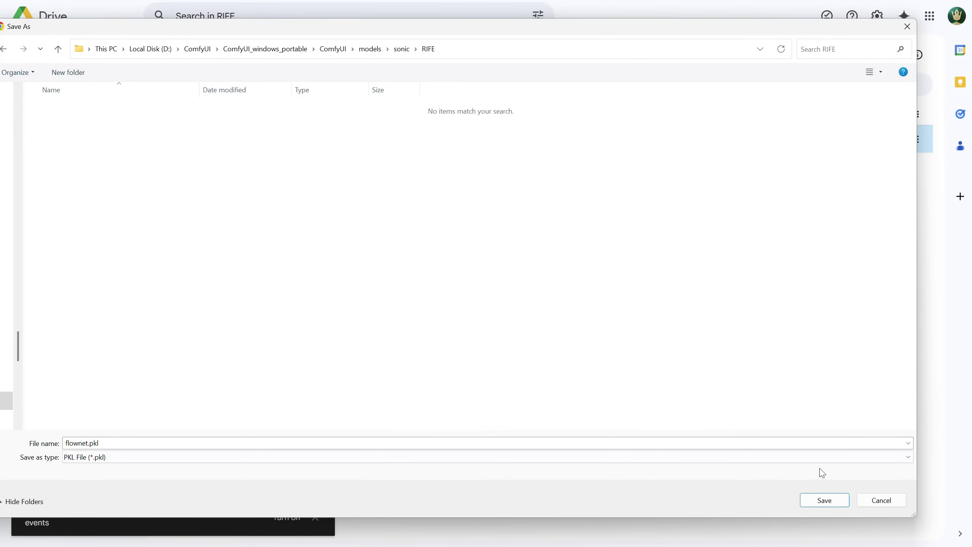
left_click(823, 500)
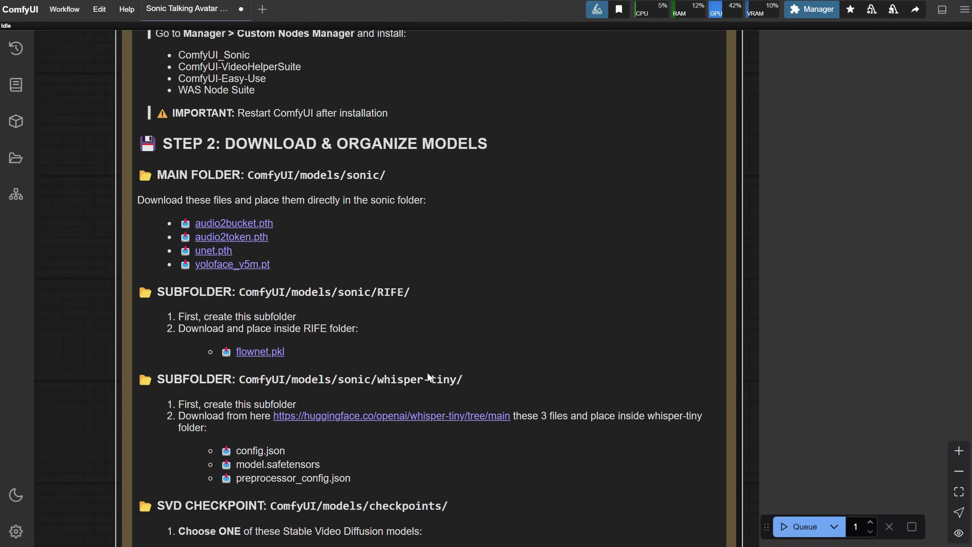
Step: Save whisper-tiny's config.json into a new Whisper-tiny folder under models/sonic
left_click(336, 417)
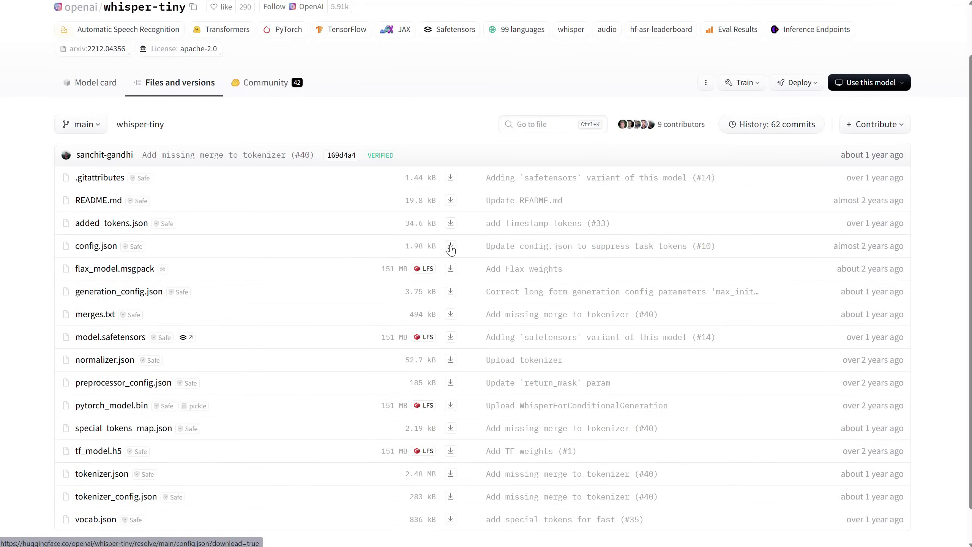
left_click(451, 245)
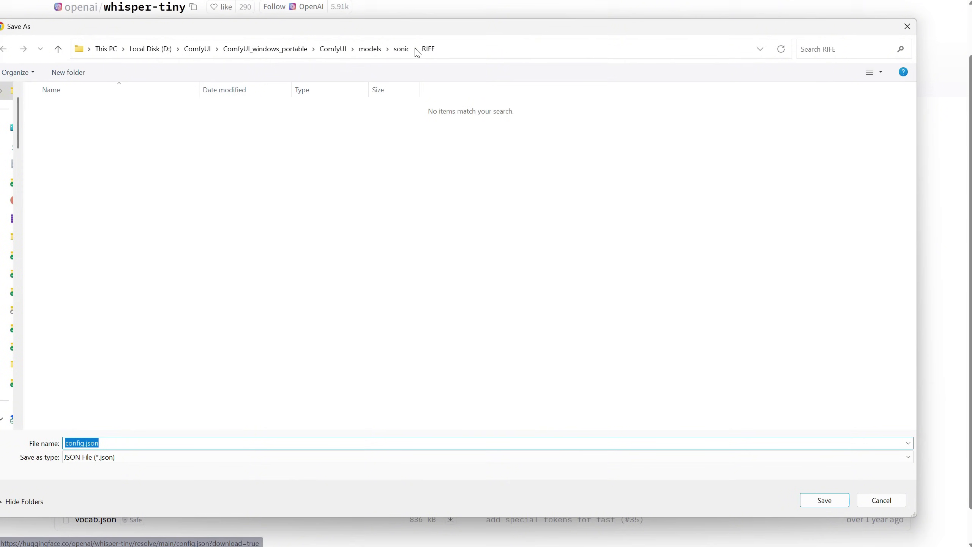
left_click(402, 50)
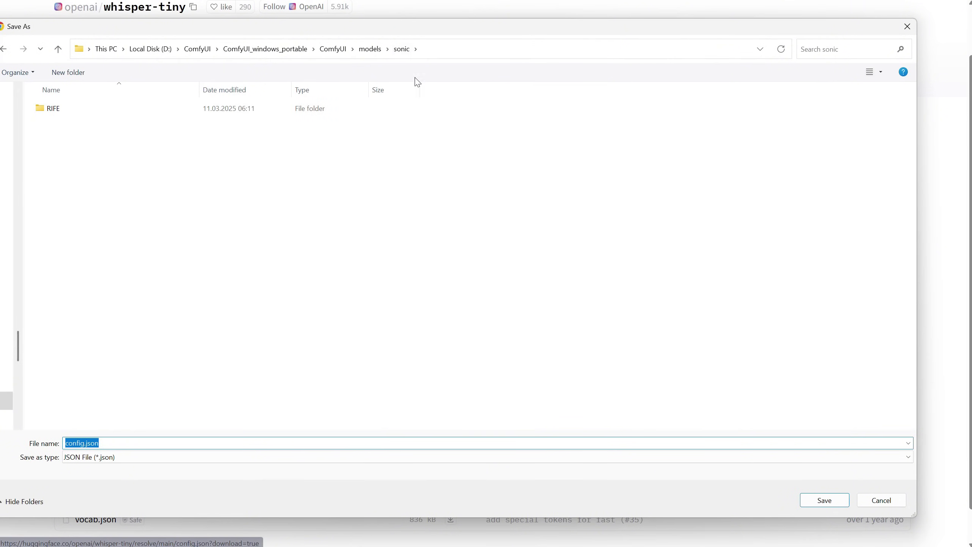
right_click(132, 143)
mouse_move(260, 314)
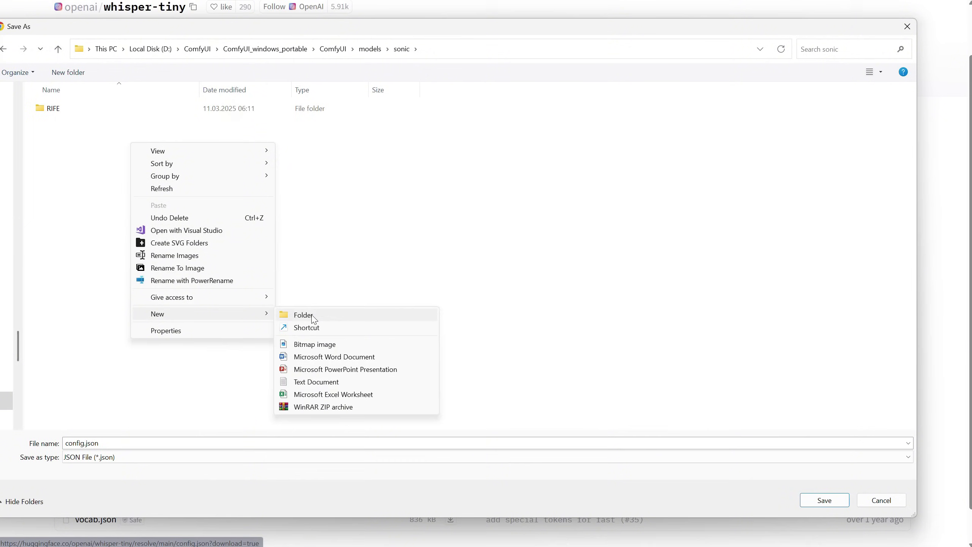
left_click(303, 314)
type("W")
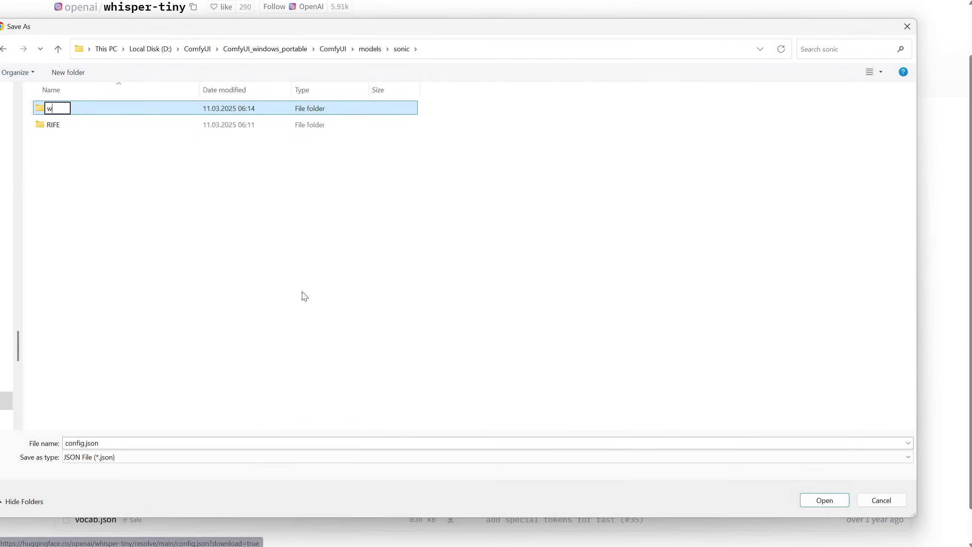
type("hisper-tiny")
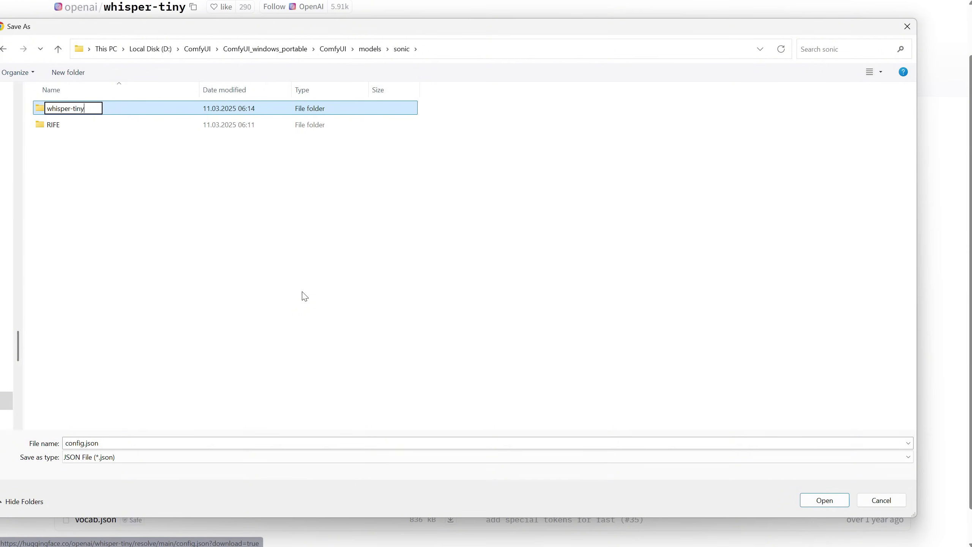
key("Return")
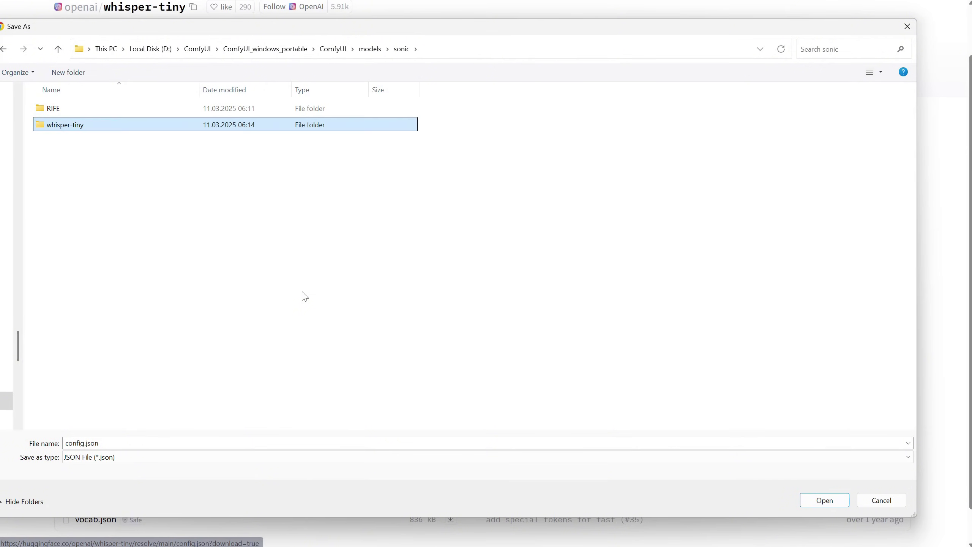
double_click(51, 126)
left_click(823, 500)
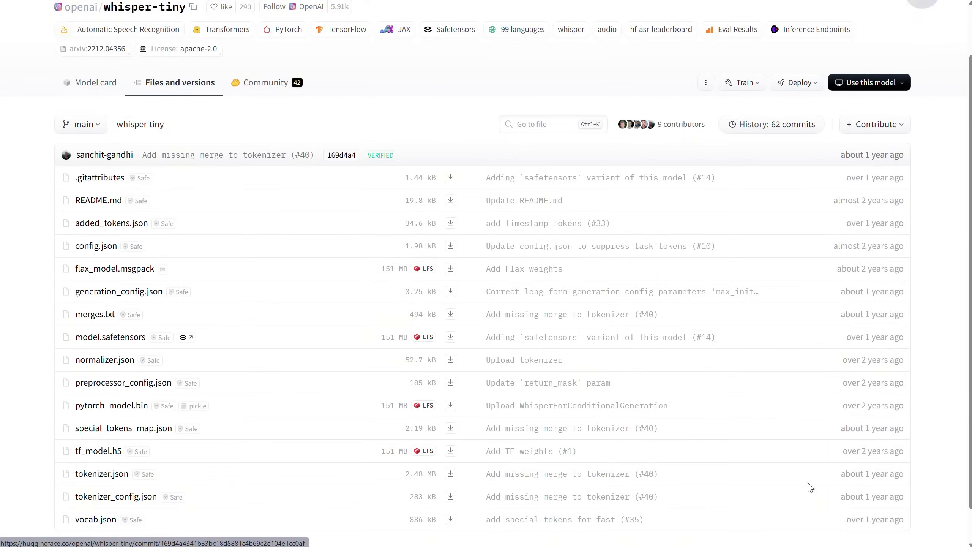
Step: Save model.safetensors and preprocessor_config.json into the Whisper-tiny folder as well
left_click(450, 338)
left_click(826, 501)
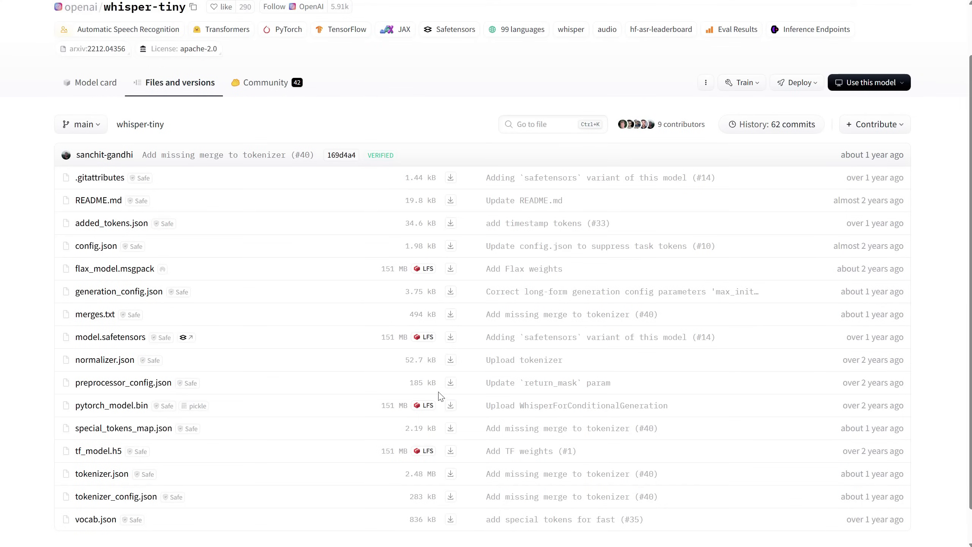
left_click(451, 383)
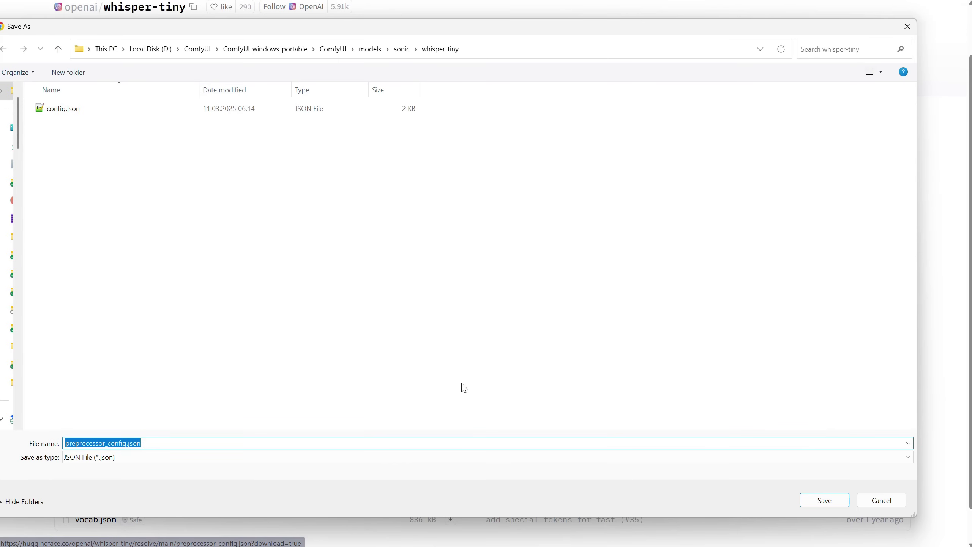
left_click(825, 500)
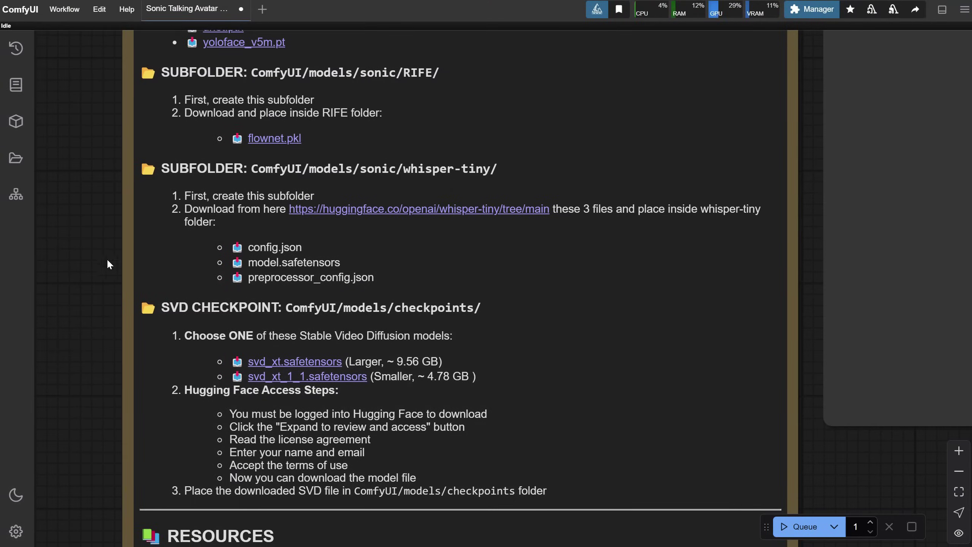
Step: Scroll the note to its resource links and open the svd_xt_1_1.safetensors Hugging Face page
left_click_drag(75, 280, 43, 185)
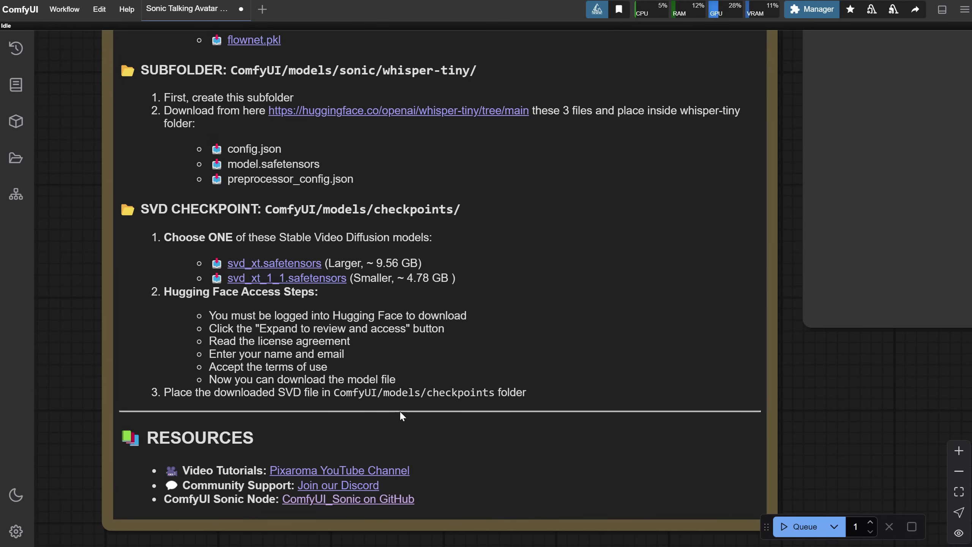
left_click(294, 278)
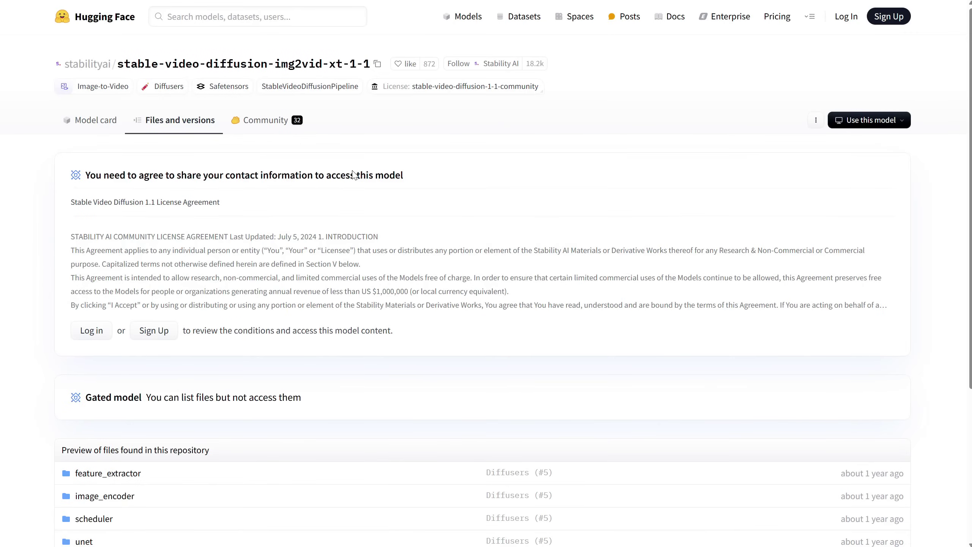
Step: Log in and tick both consent checkboxes of the Stable Video Diffusion 1.1 license form
left_click(75, 337)
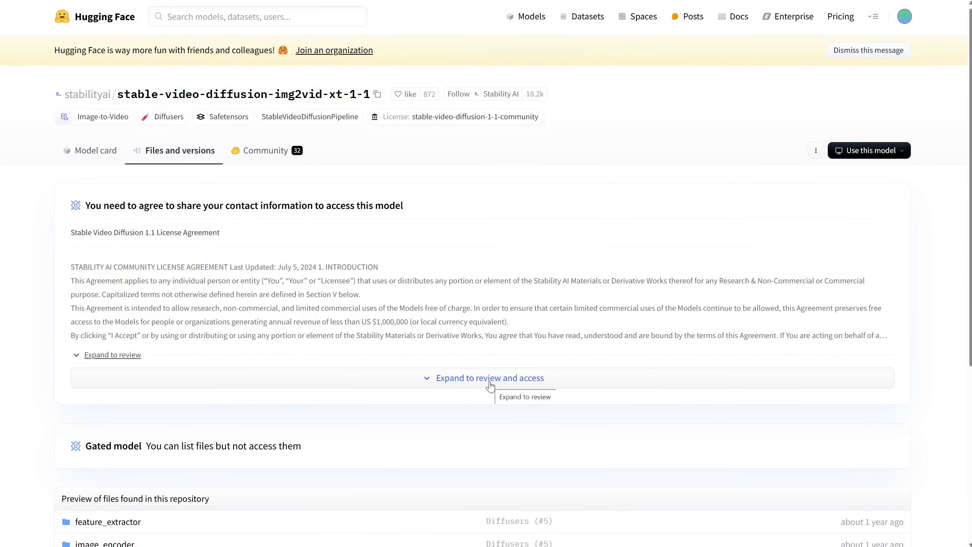
left_click(492, 383)
scroll(444, 248, "down", 15)
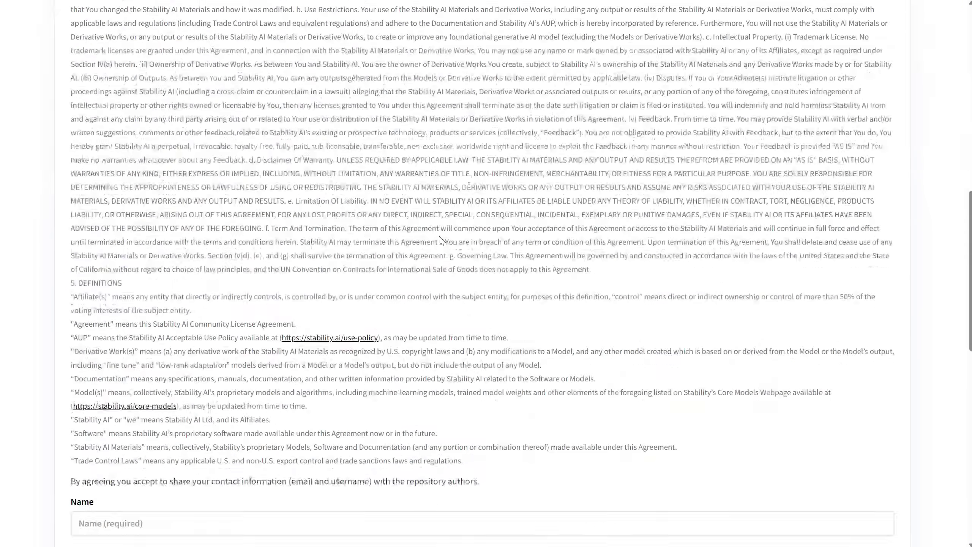
scroll(442, 240, "up", 1)
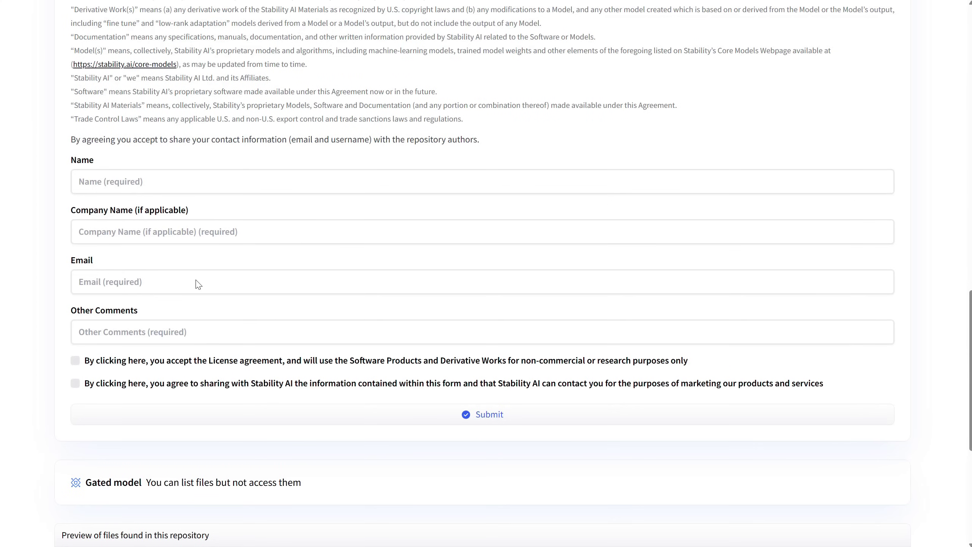
left_click(75, 360)
left_click(75, 383)
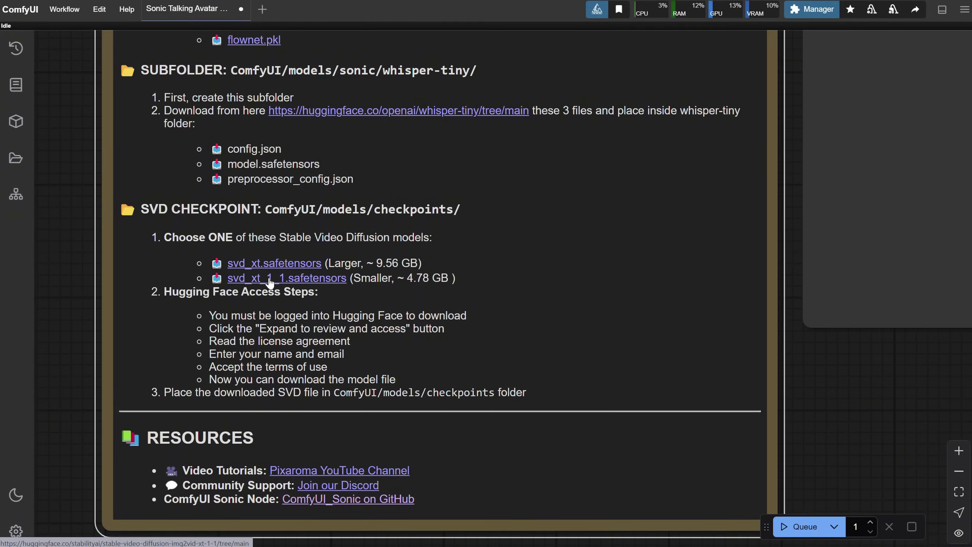
Step: Download svd_xt_1_1.safetensors (4.78 GB) into ComfyUI's models/checkpoints folder
left_click(271, 279)
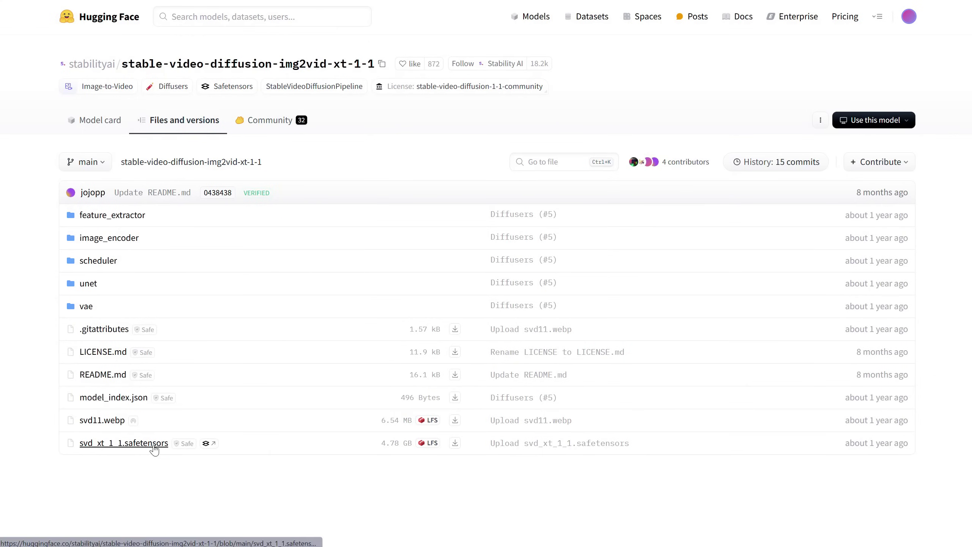
left_click(456, 444)
left_click(369, 48)
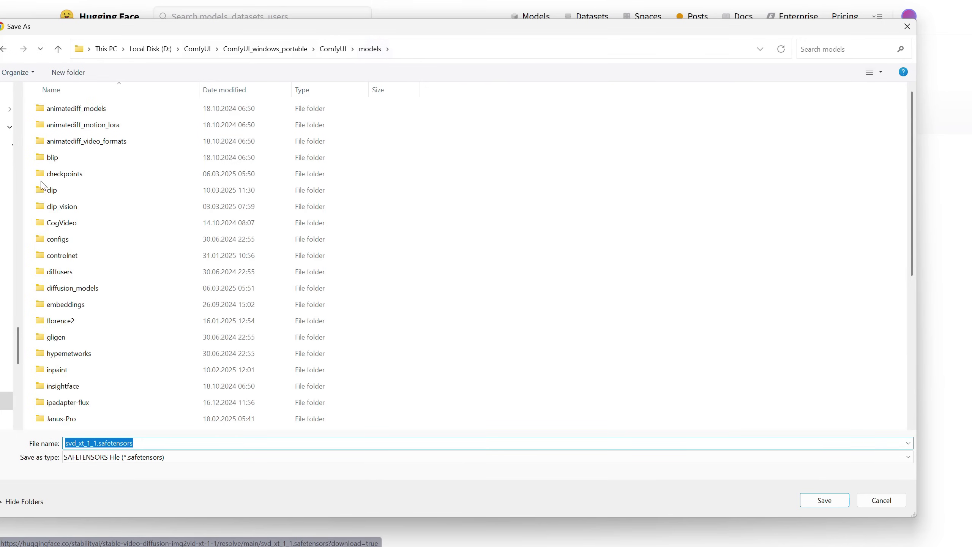
double_click(54, 174)
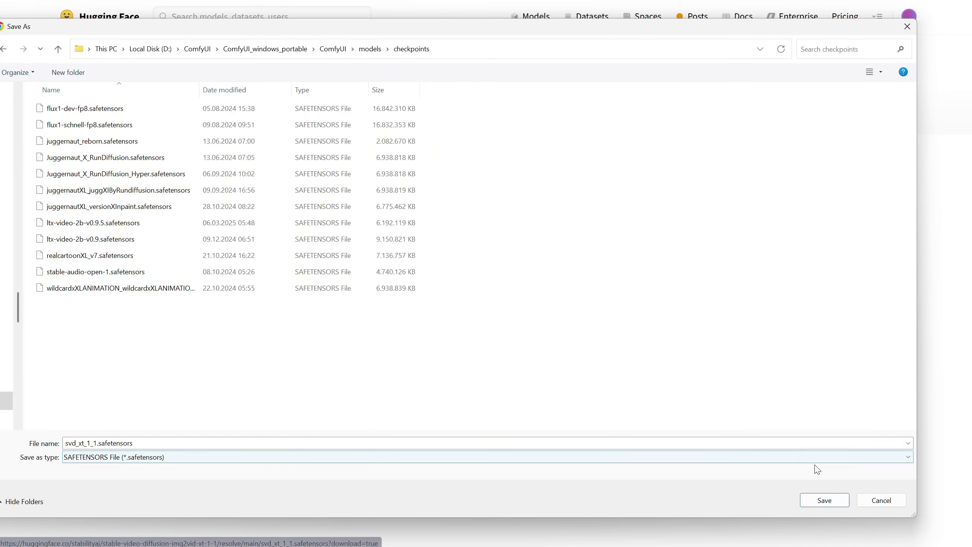
left_click(823, 500)
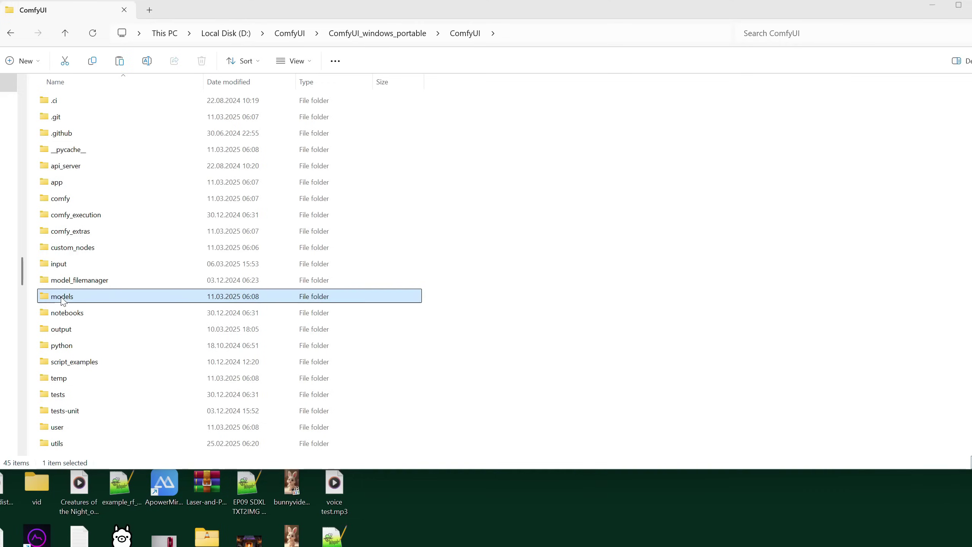
double_click(95, 295)
Step: Check models/sonic for audio2bucket.pth, yoloface_v5m.pt, RIFE's flownet.pkl and the whisper-tiny files
scroll(98, 301, "down", 5)
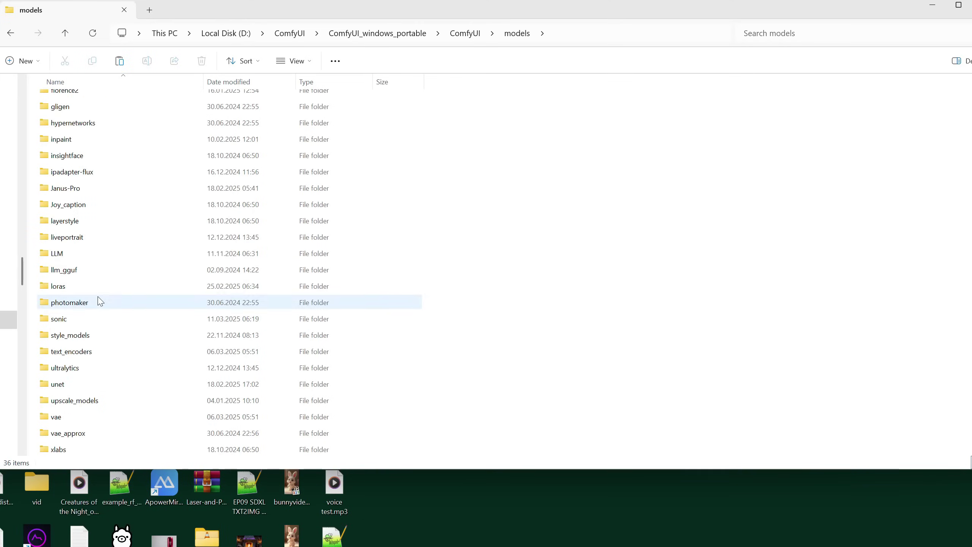
double_click(91, 321)
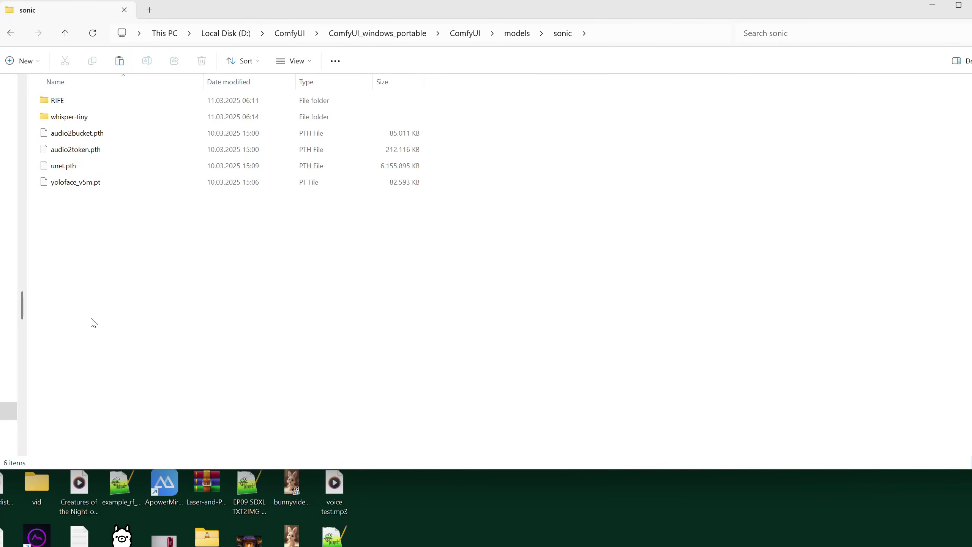
left_click(73, 134)
left_click(96, 182)
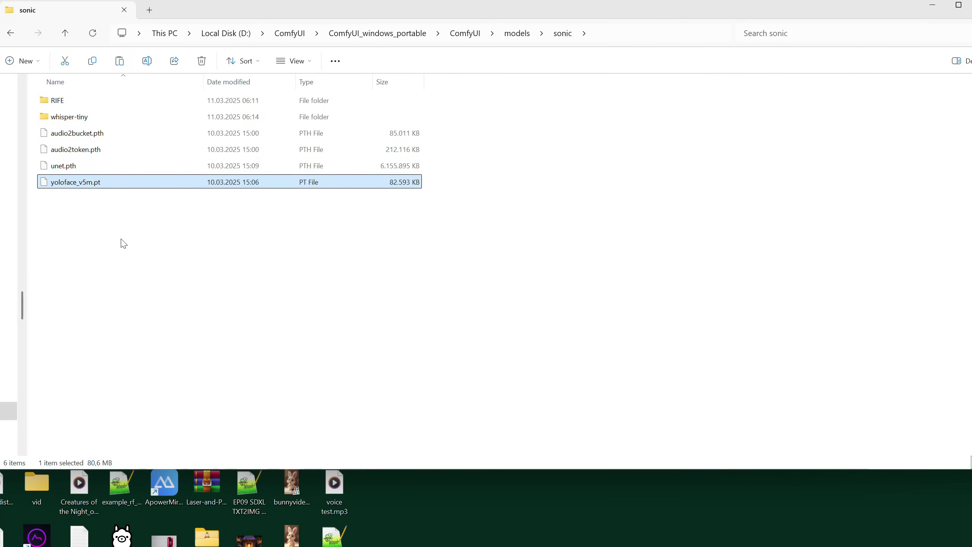
double_click(69, 101)
left_click(562, 35)
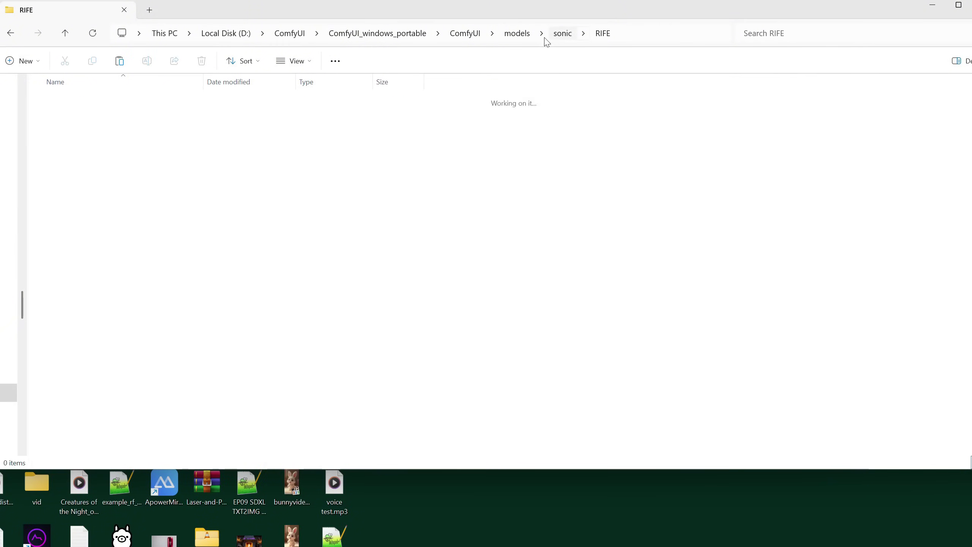
double_click(90, 118)
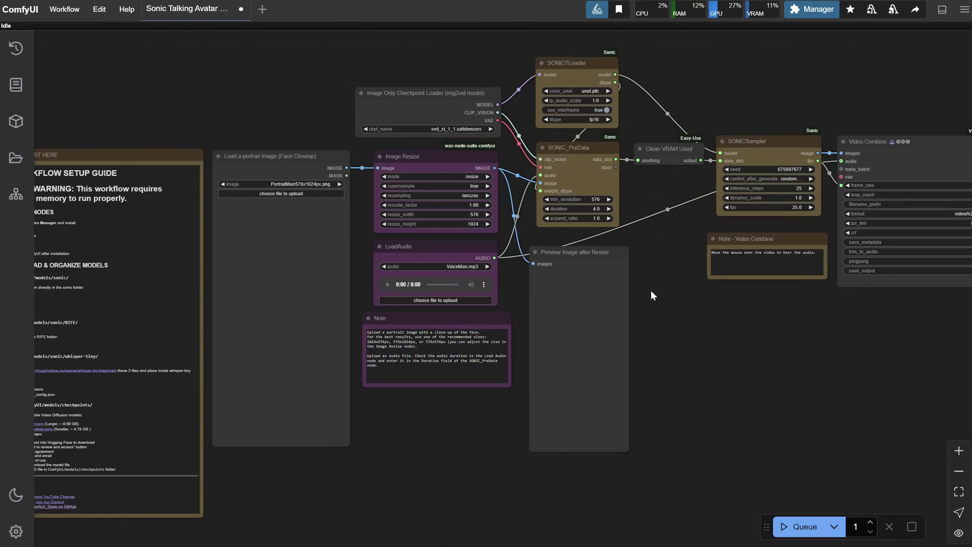
scroll(650, 289, "up", 5)
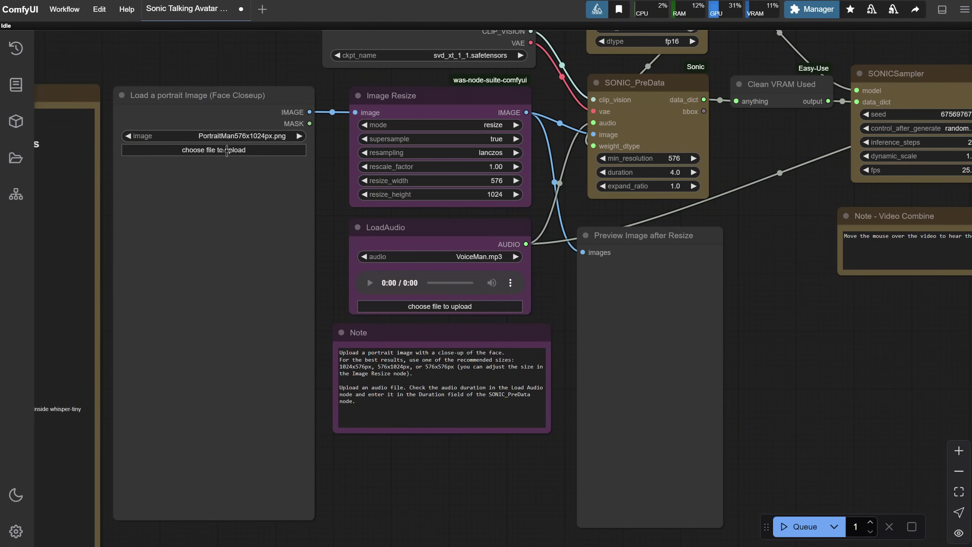
Step: Load PortraitMan576x1024px.png into the portrait image node
left_click(227, 150)
left_click(123, 111)
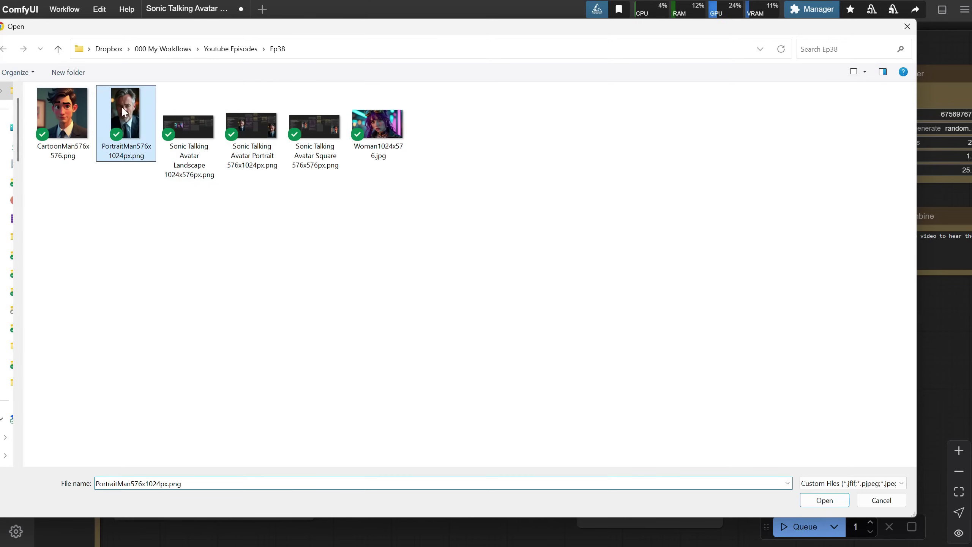
double_click(123, 109)
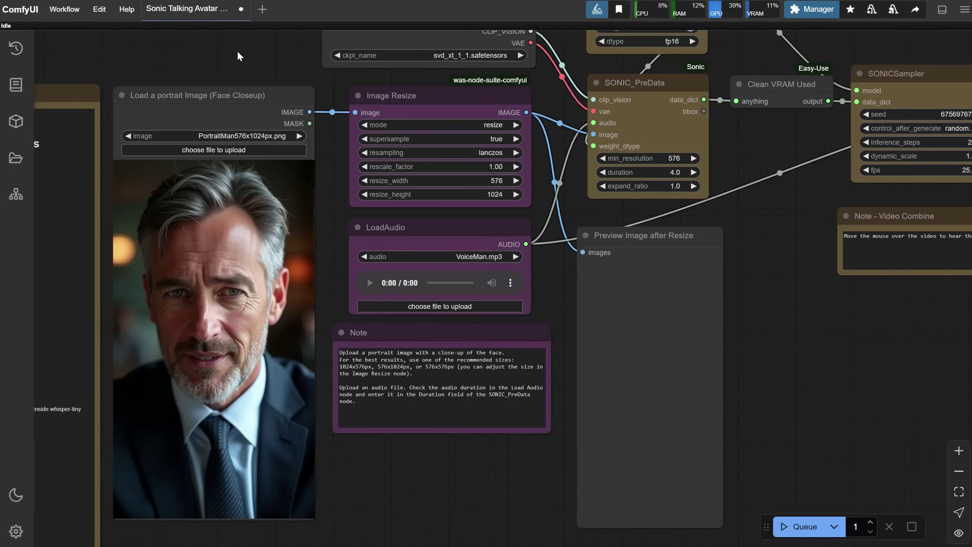
left_click_drag(238, 52, 199, 61)
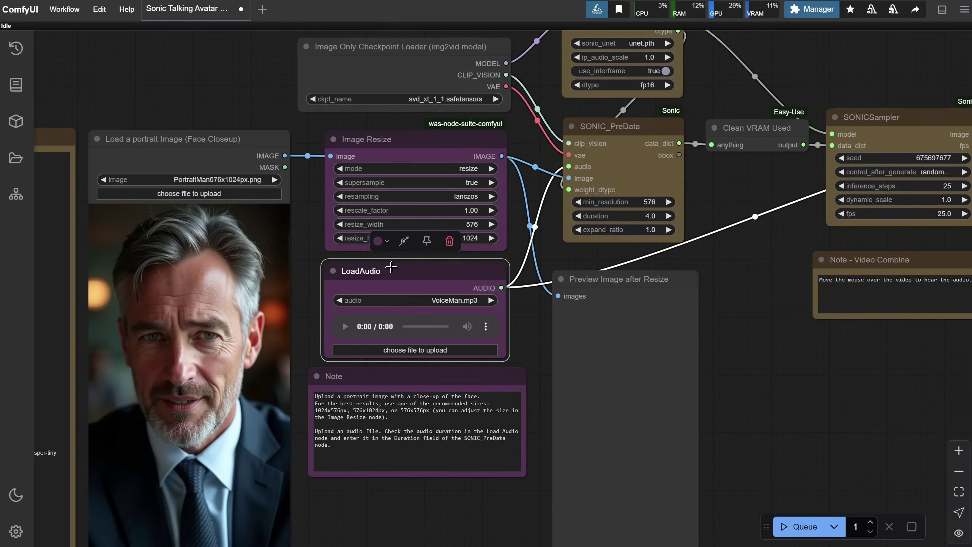
Step: Load the 4-second VoiceMan.mp3 into the LoadAudio node and edit the SONIC_PreData duration
left_click(422, 353)
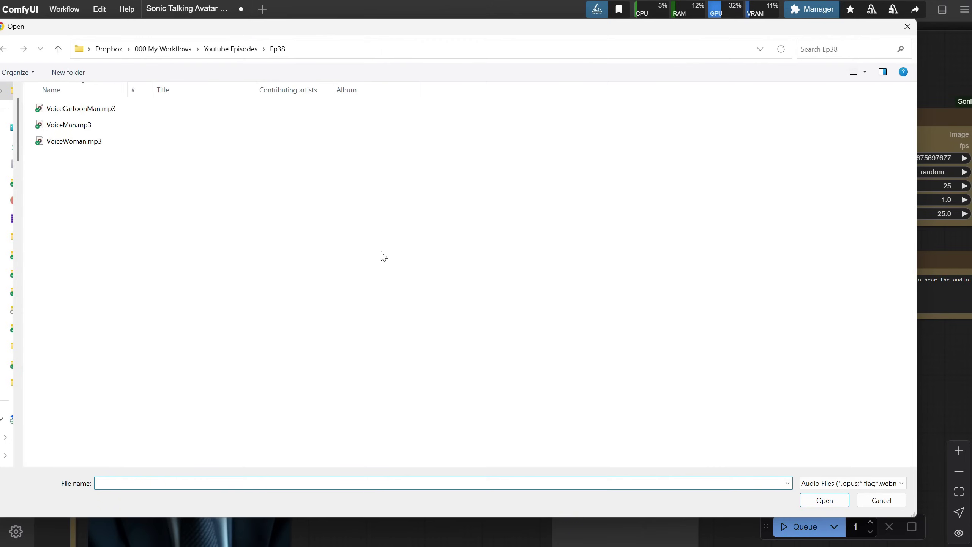
left_click(70, 130)
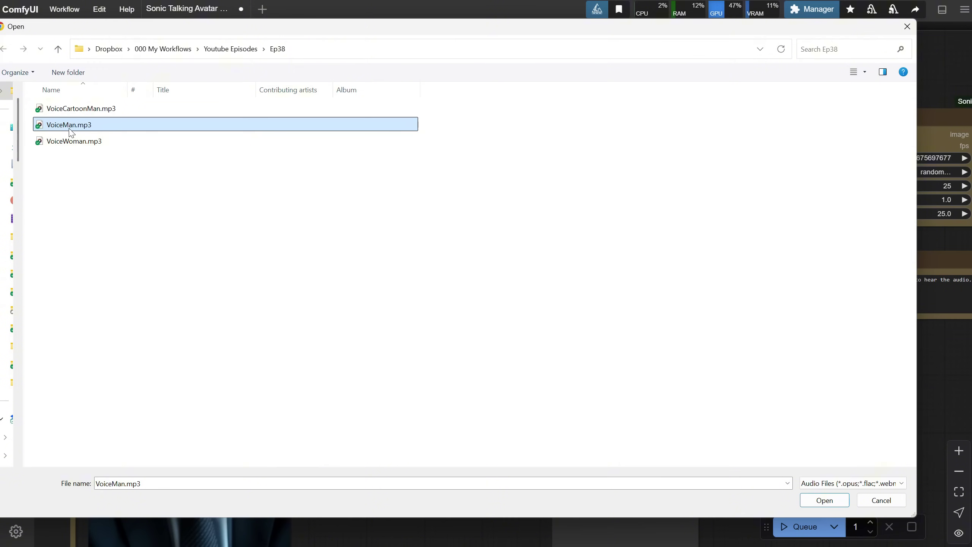
double_click(70, 132)
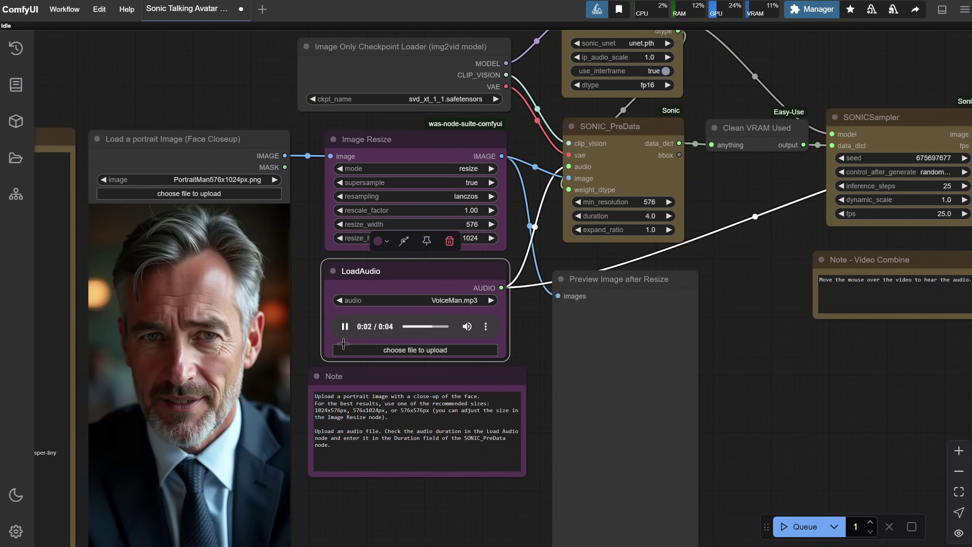
left_click_drag(646, 218, 566, 273)
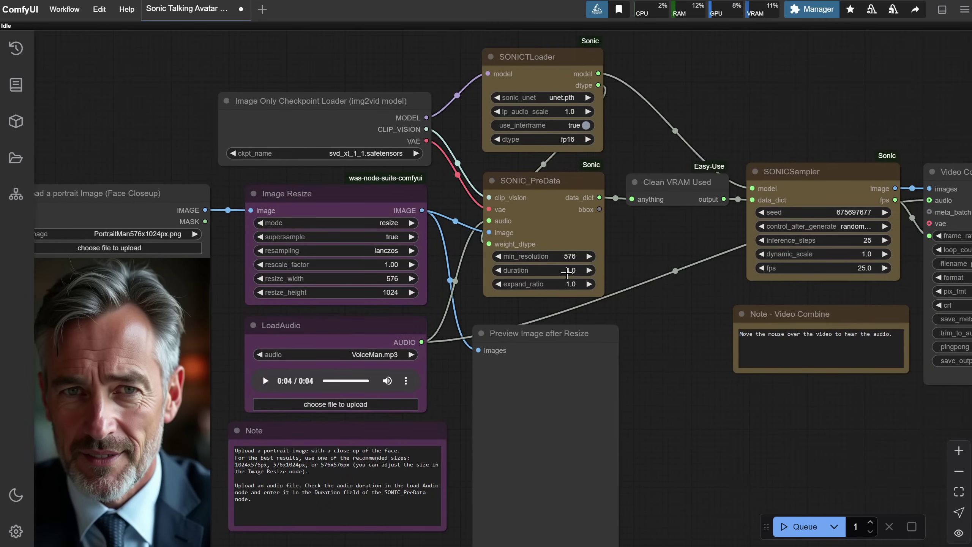
left_click(567, 273)
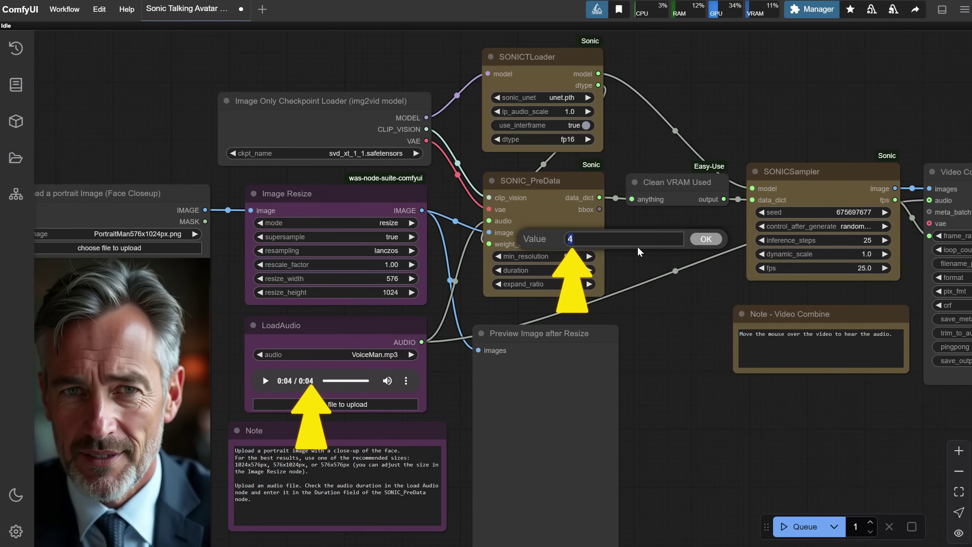
Step: Confirm the SONIC_PreData duration of 4.0 to match the audio clip
key("Return")
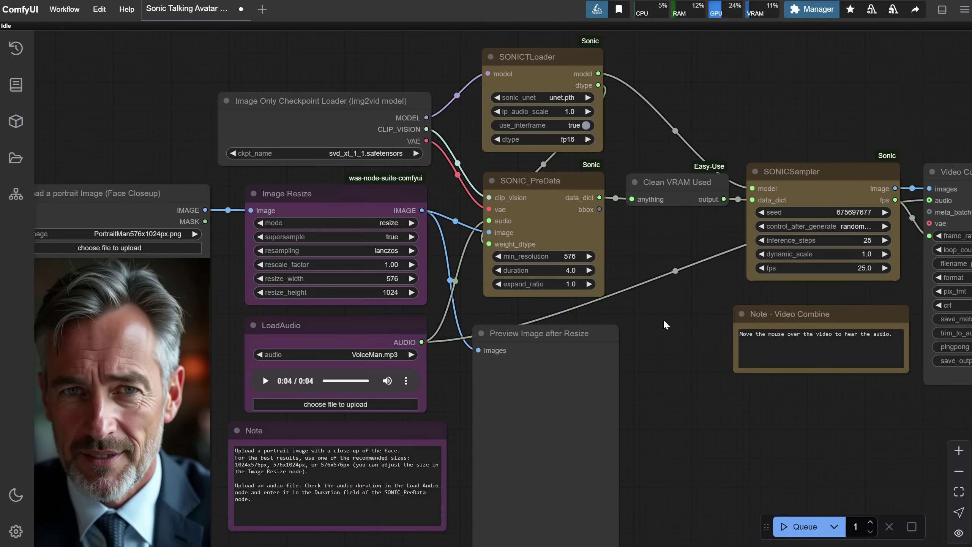
scroll(664, 325, "down", 2)
left_click_drag(804, 424, 667, 419)
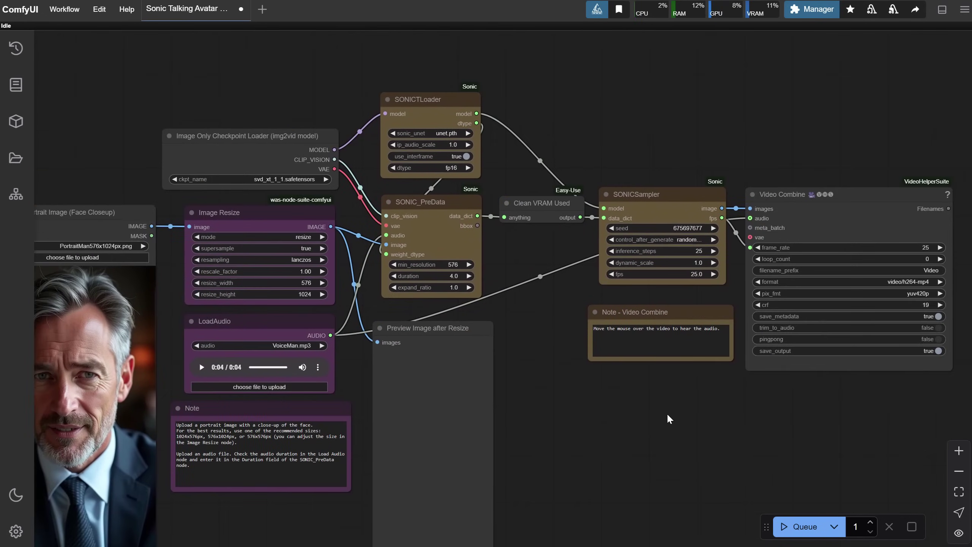
scroll(750, 174, "up", 1)
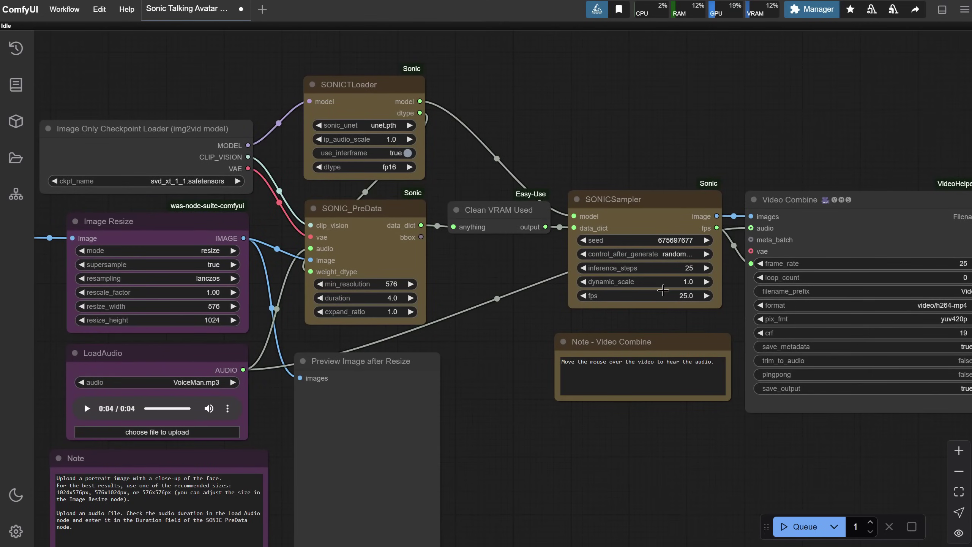
left_click(688, 299)
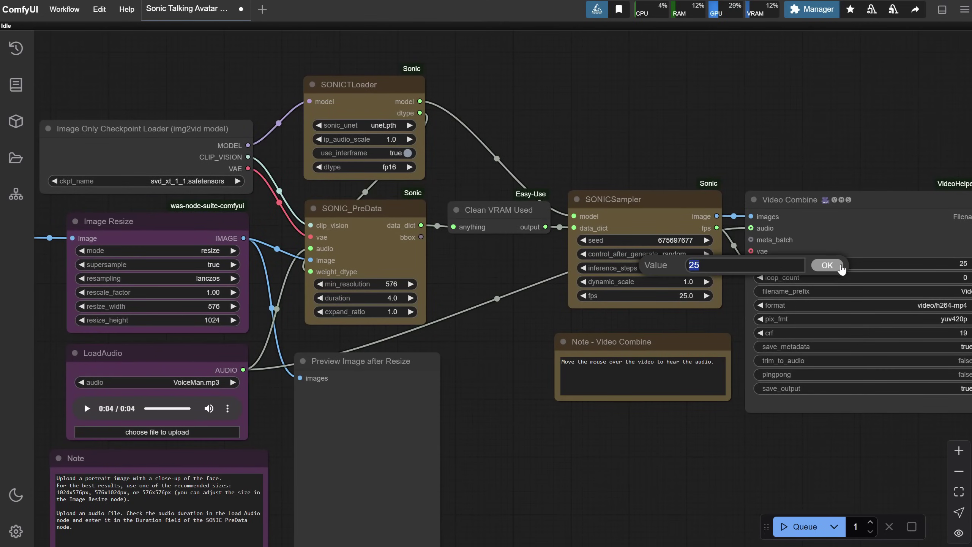
left_click(819, 267)
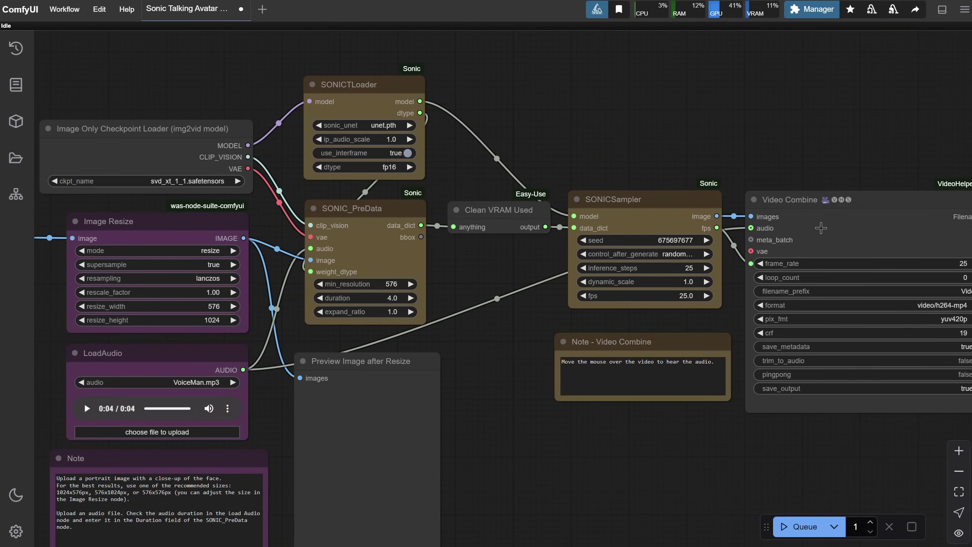
left_click_drag(846, 148, 747, 139)
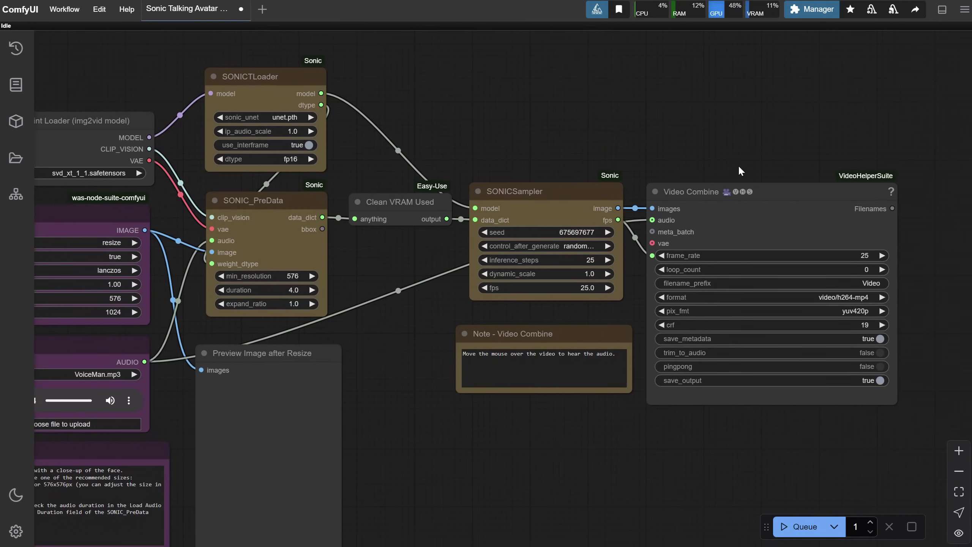
scroll(632, 113, "down", 4)
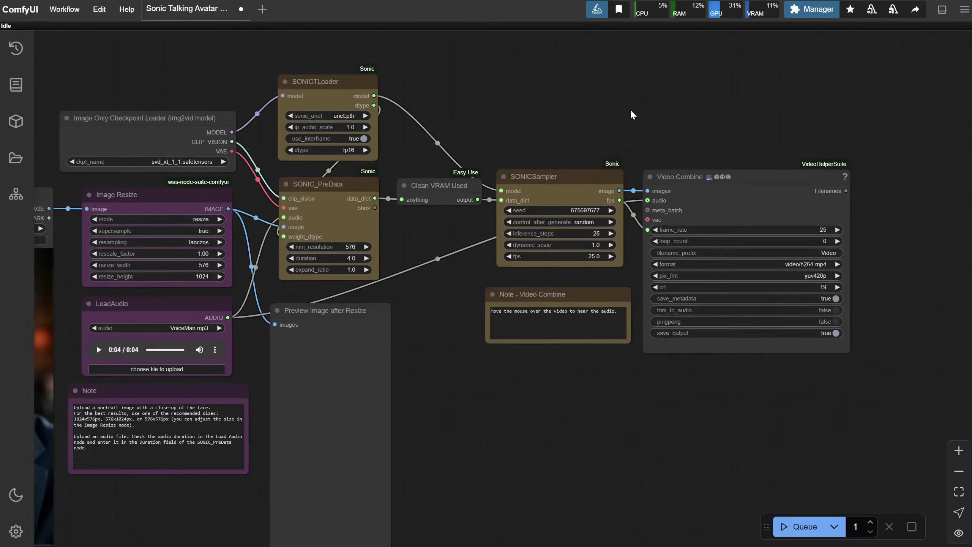
left_click_drag(477, 441, 755, 379)
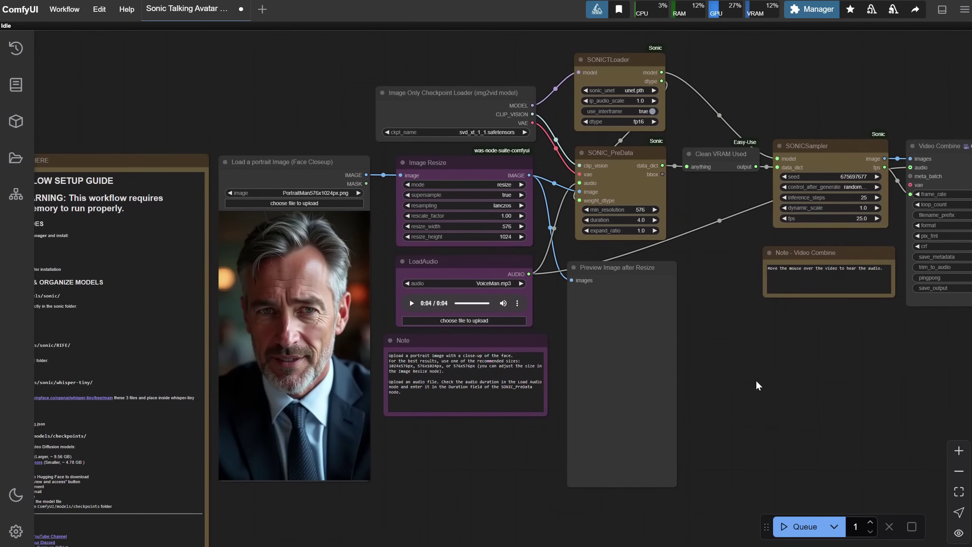
scroll(508, 345, "up", 5)
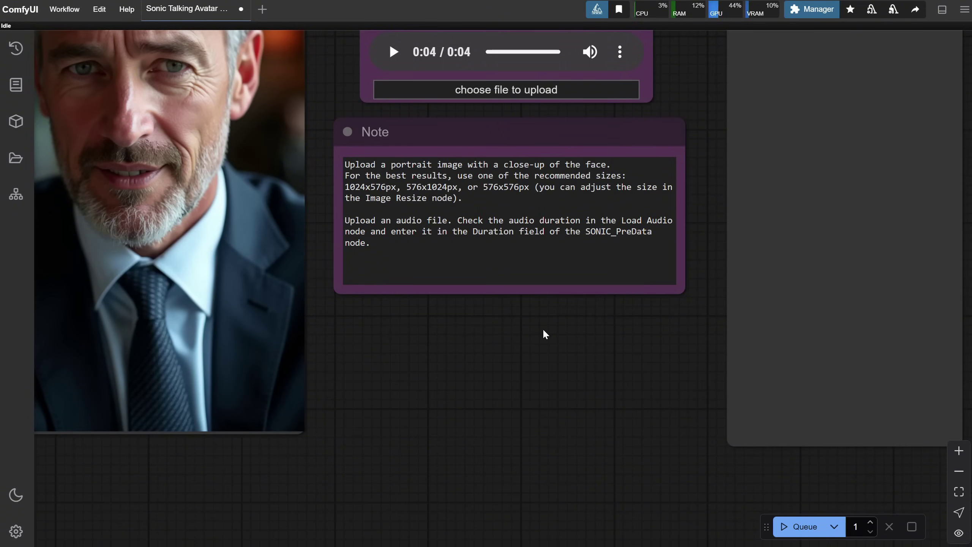
Step: Set the Image Resize node to the 1024 × 576 landscape size
scroll(546, 334, "down", 5)
left_click_drag(555, 354, 580, 434)
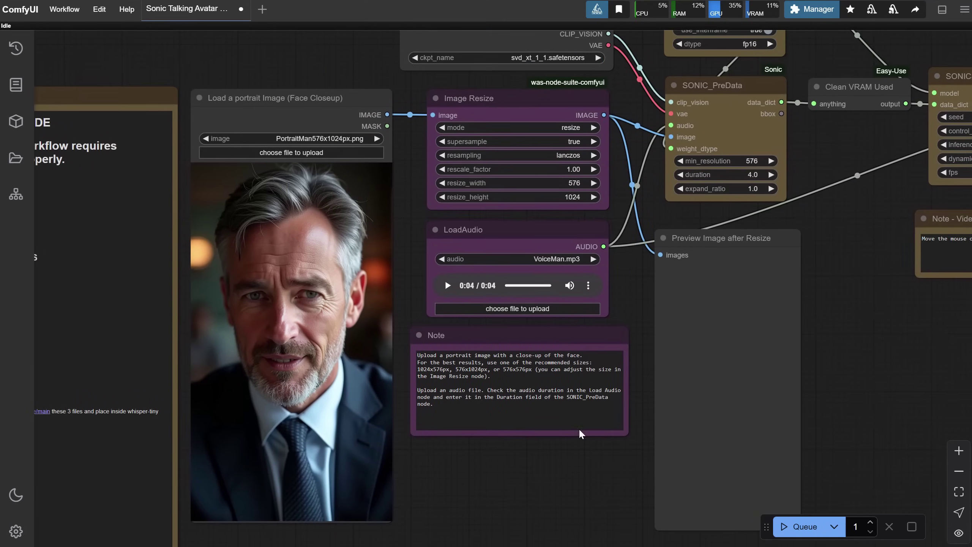
scroll(305, 57, "up", 1)
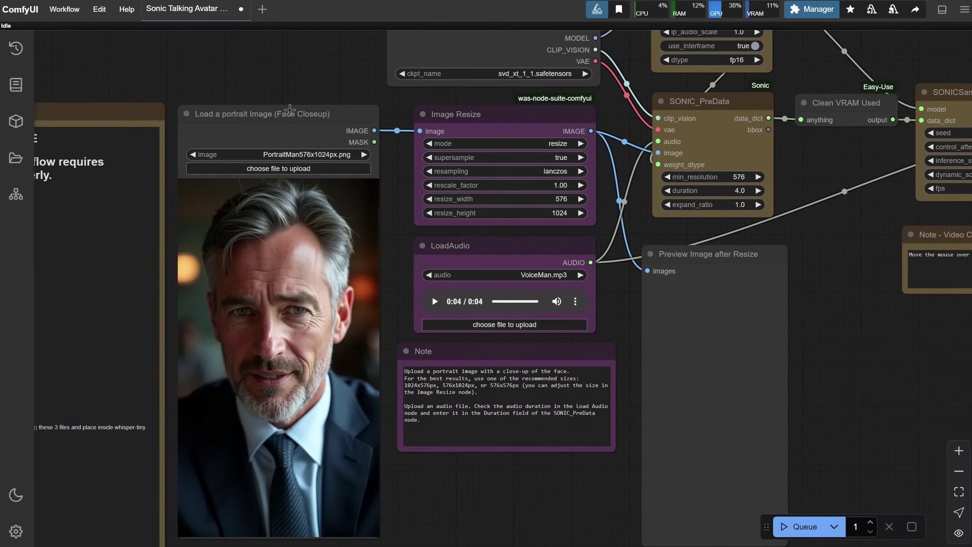
mouse_move(290, 110)
left_mouse_down()
mouse_move(299, 103)
mouse_move(291, 110)
left_mouse_up()
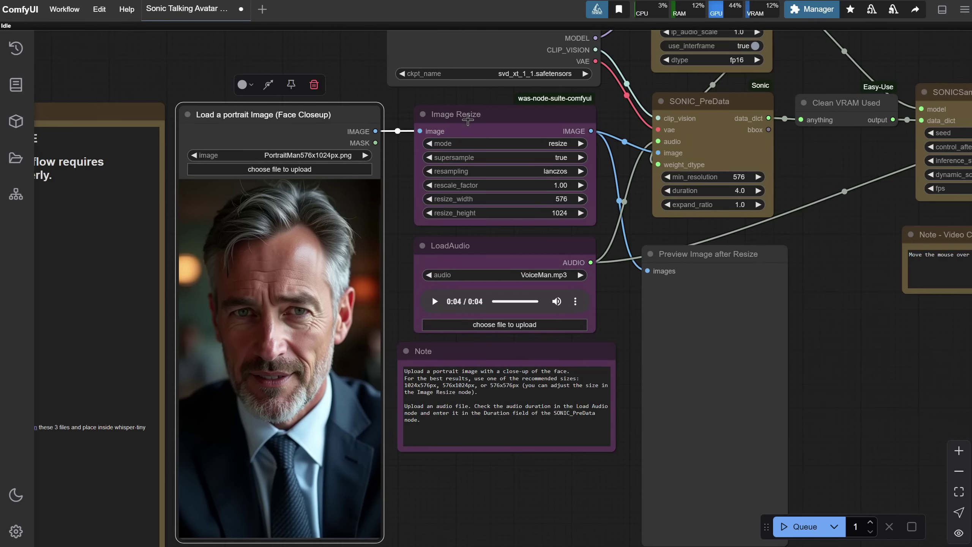
left_click_drag(468, 120, 473, 118)
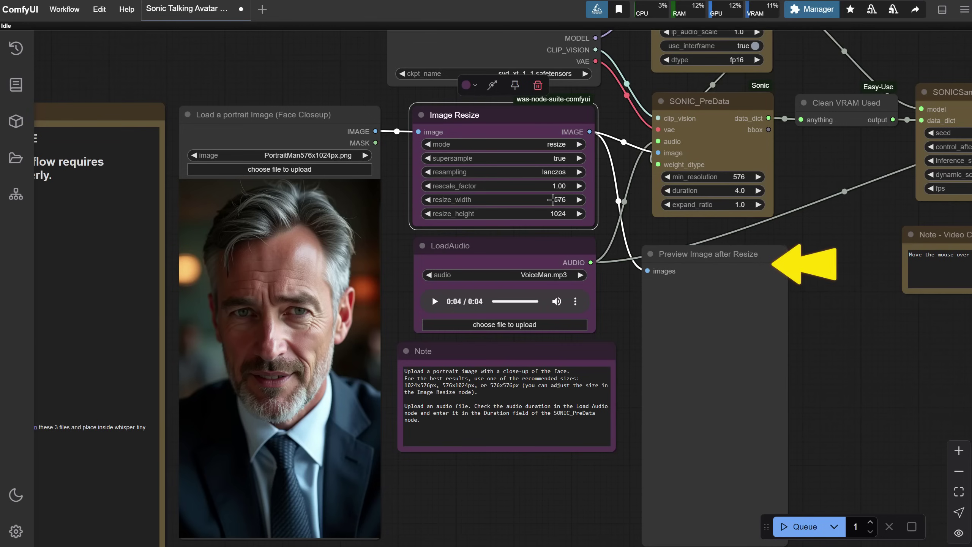
left_click(554, 199)
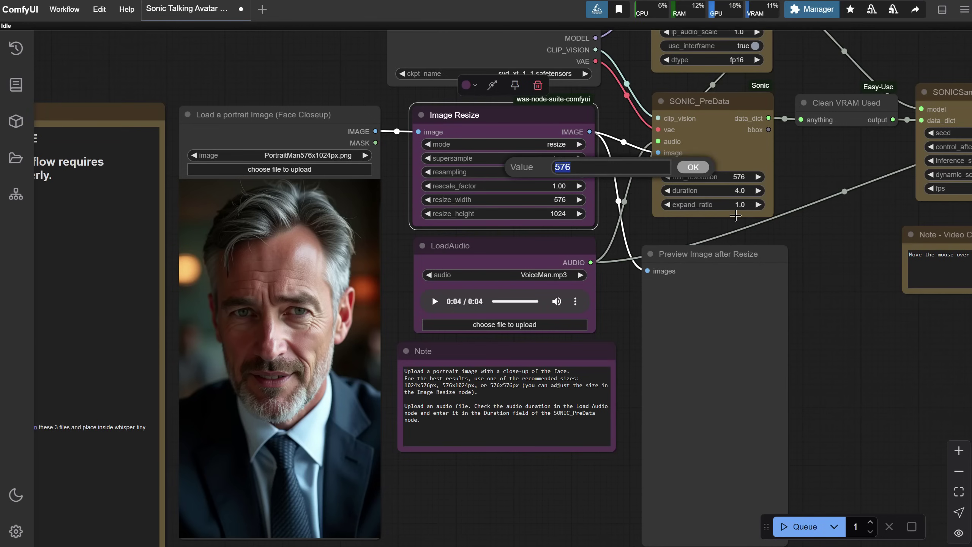
type("1024")
key("Return")
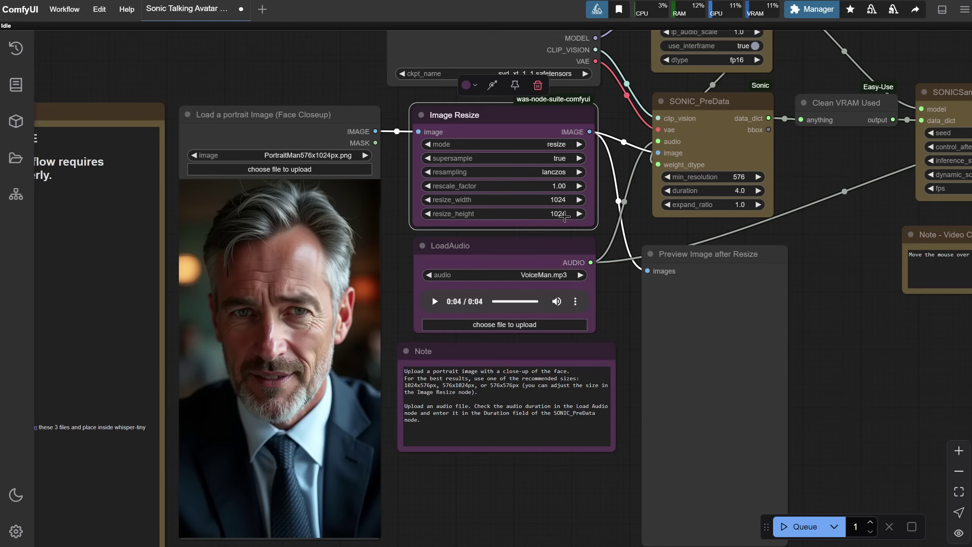
left_click(564, 214)
type("576")
key("Return")
Step: Change Image Resize back to 576 wide by 1024 high for the portrait
left_click(557, 200)
type("576")
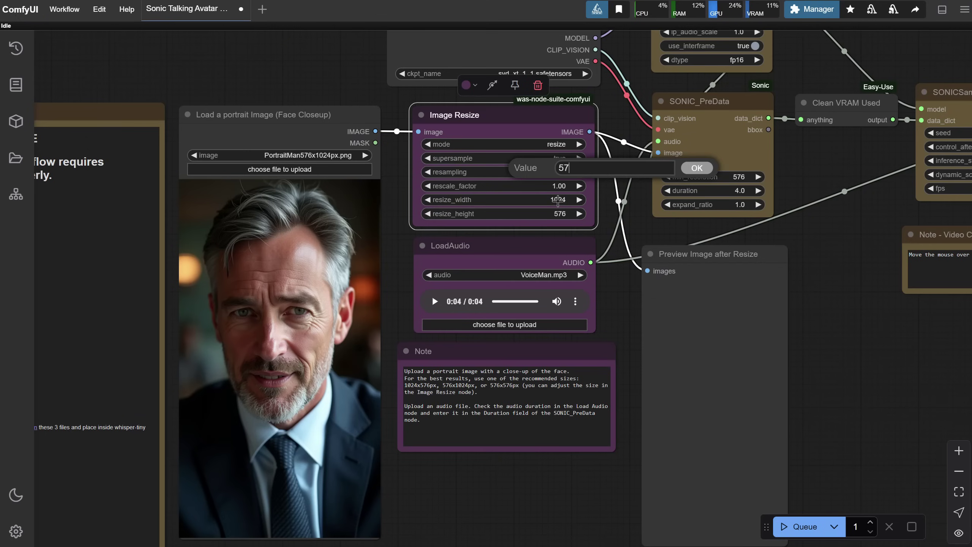
key("Return")
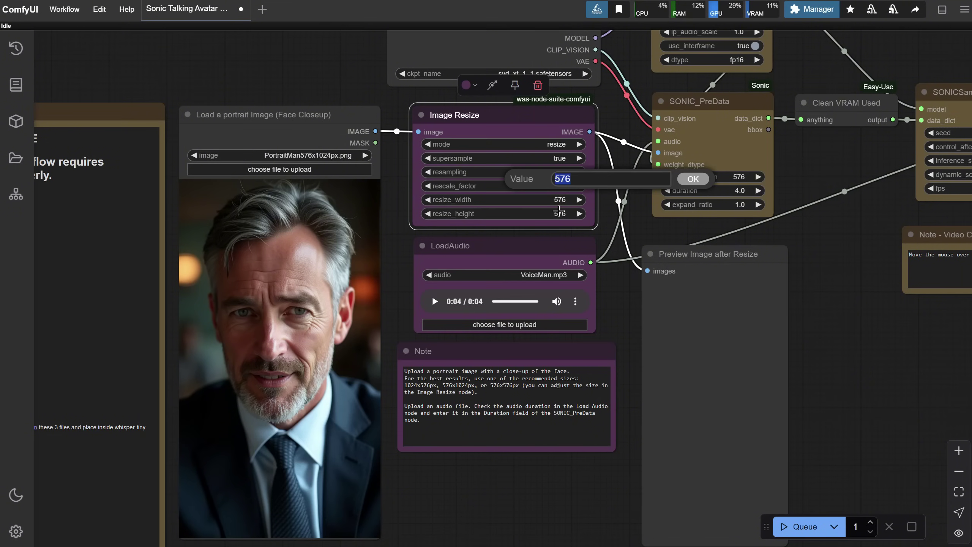
left_click(558, 213)
type("1024")
key("Return")
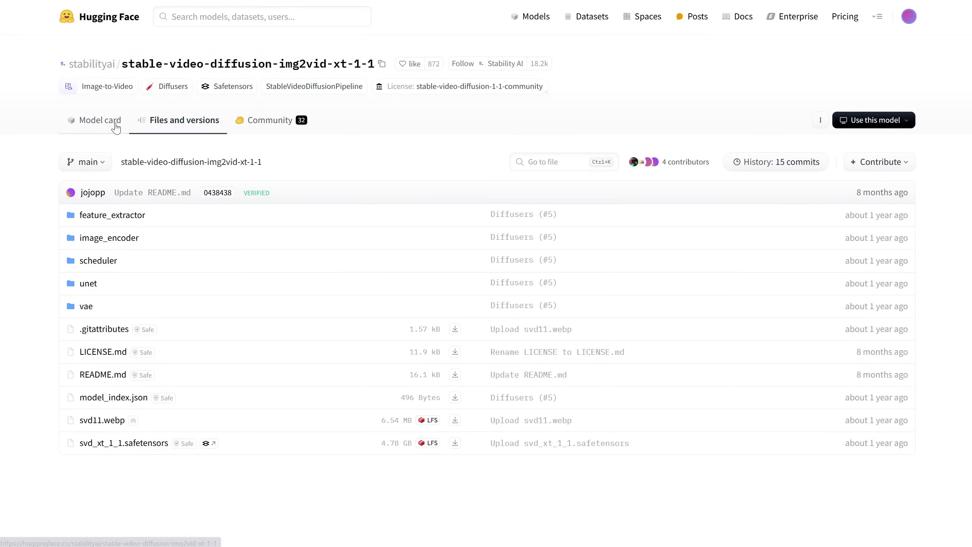
Step: Find the model card note on training at 25 frames at 1024x576 resolution
left_click(100, 127)
scroll(513, 213, "down", 6)
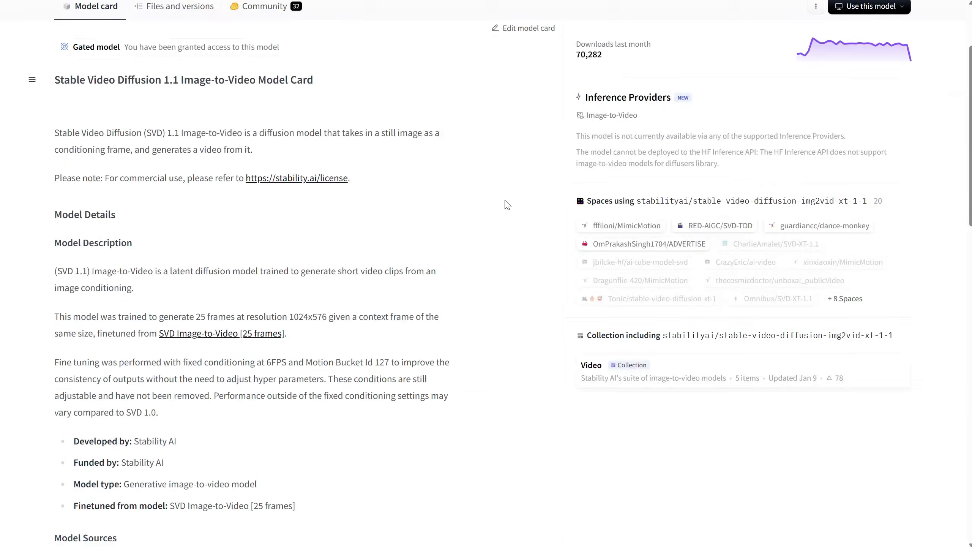
scroll(492, 197, "down", 4)
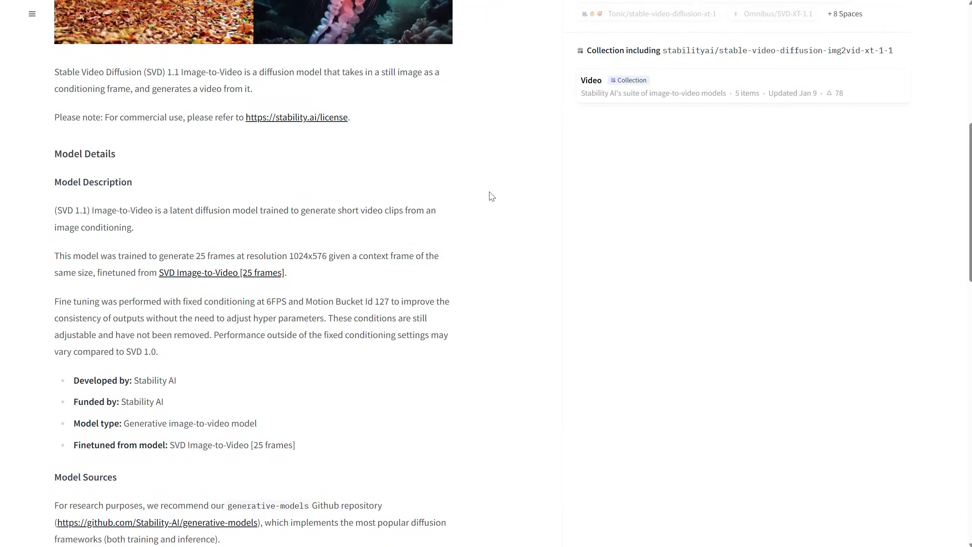
left_click_drag(194, 256, 324, 255)
left_click(475, 233)
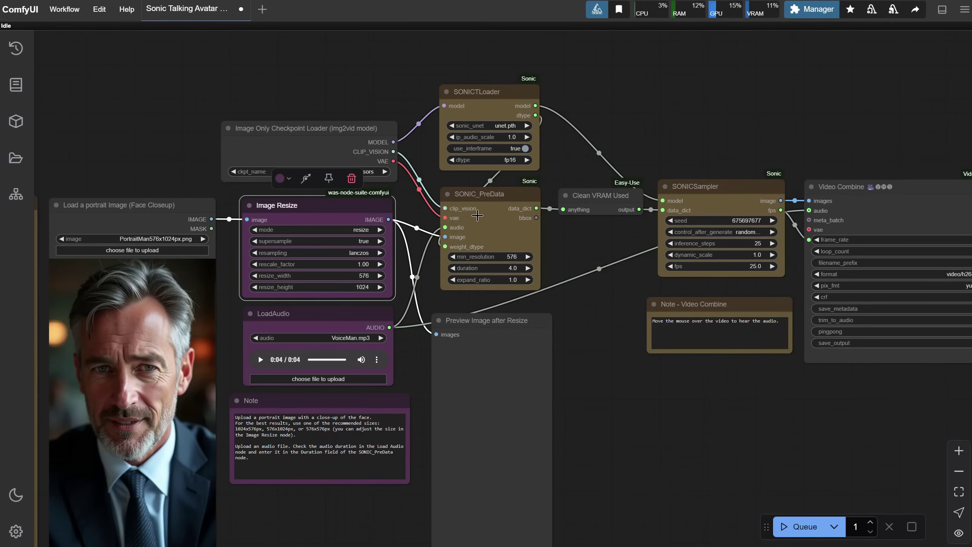
Step: Search nodes for 'sonic' and check the empty sonic_unet model list
double_click(664, 74)
type("sonic")
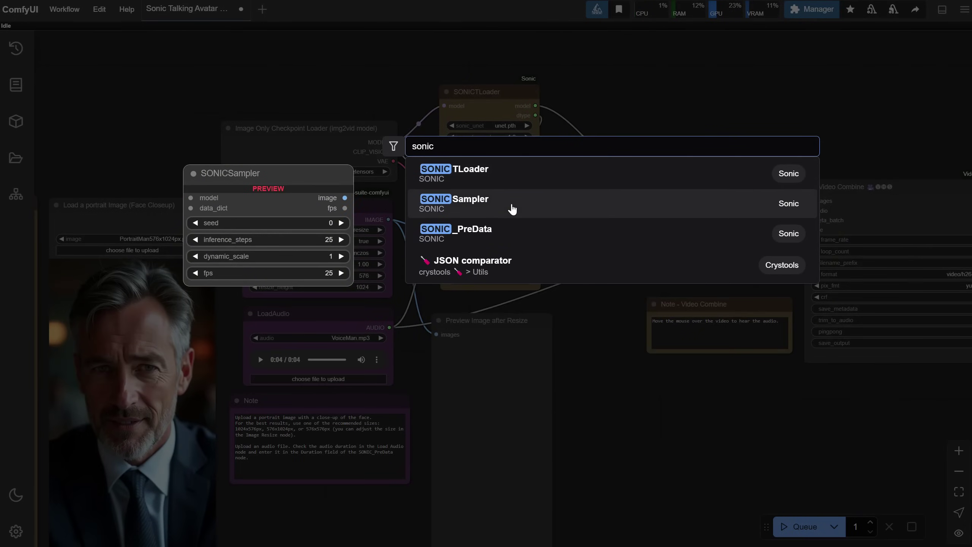
left_click(642, 92)
scroll(593, 95, "up", 5)
left_click_drag(592, 94, 703, 130)
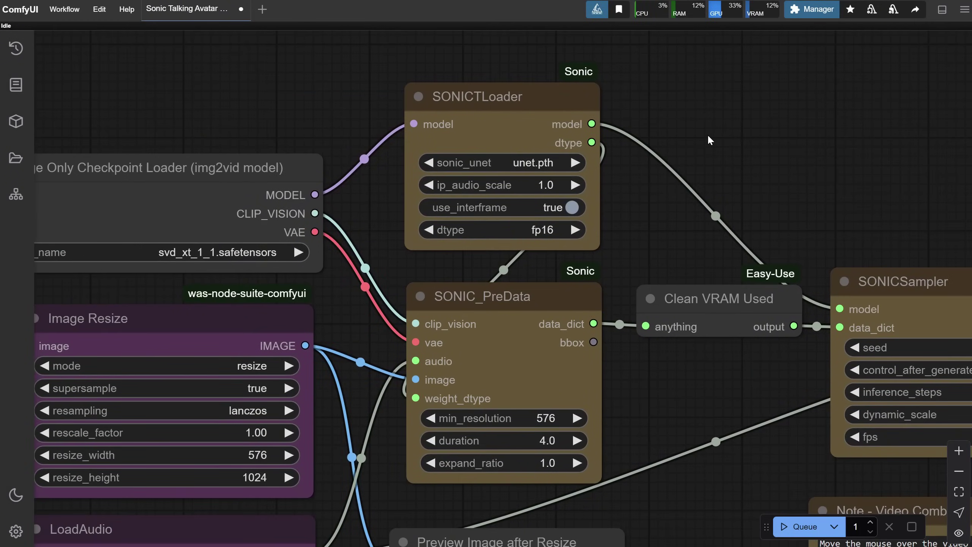
scroll(708, 134, "down", 2)
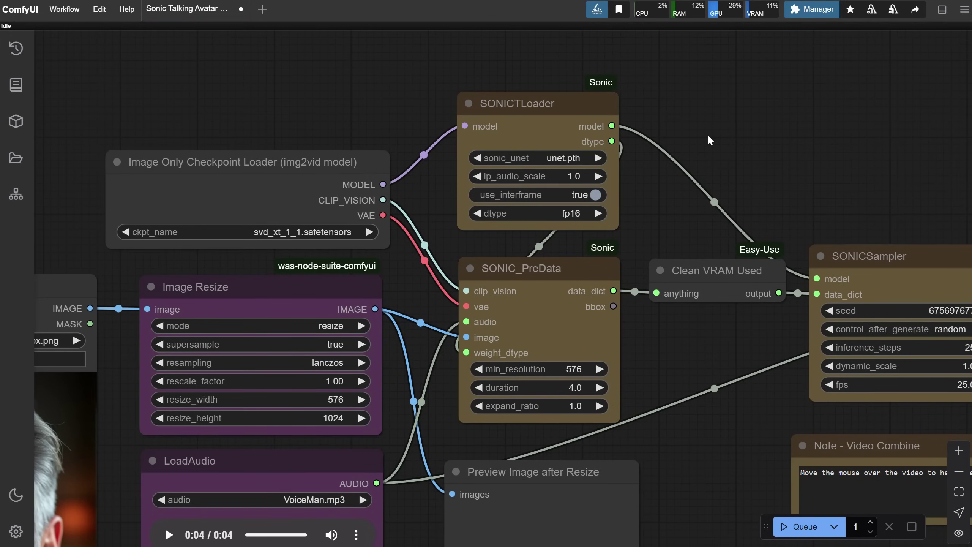
left_click(555, 158)
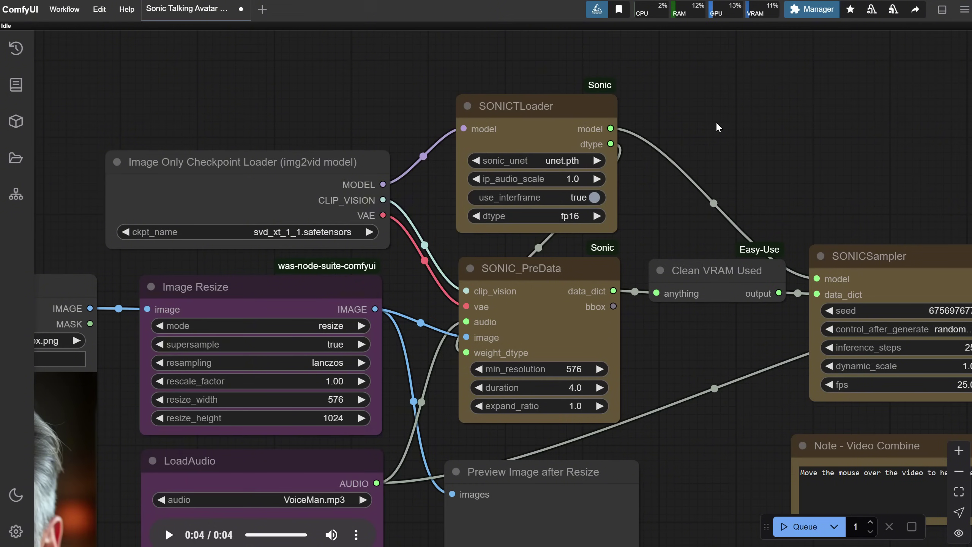
key("Escape")
left_click(534, 168)
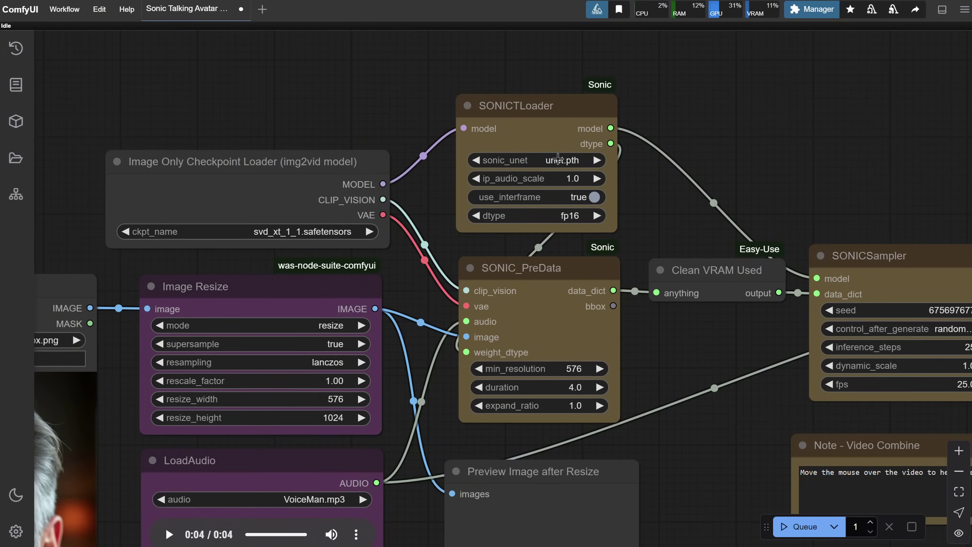
Step: Refresh node definitions and choose unet.pth as the SONICTLoader sonic_unet
left_click(99, 9)
left_click(121, 74)
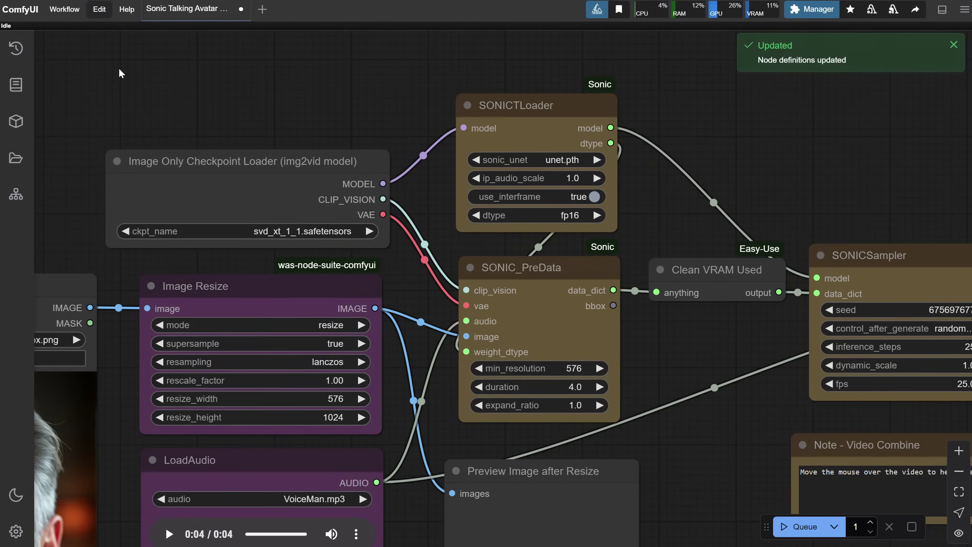
left_click(546, 160)
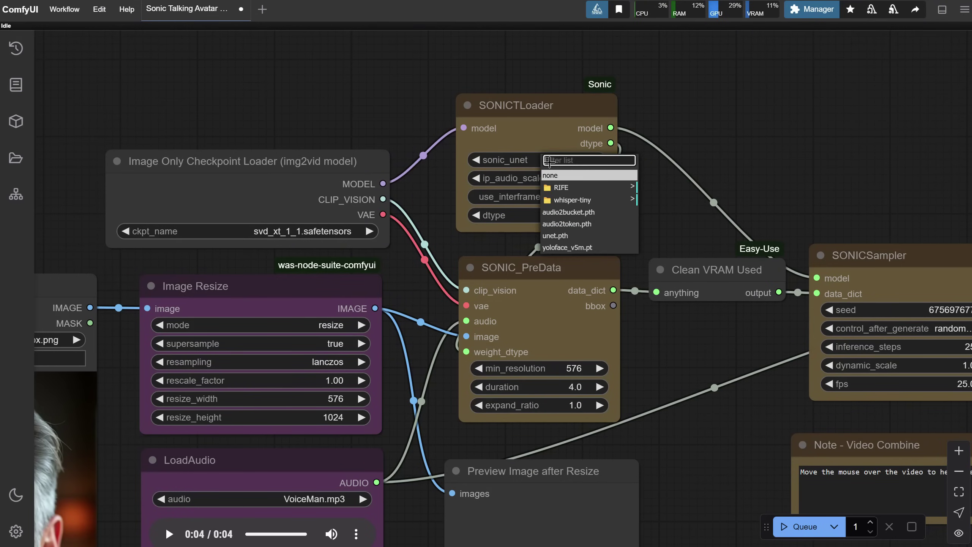
left_click(559, 236)
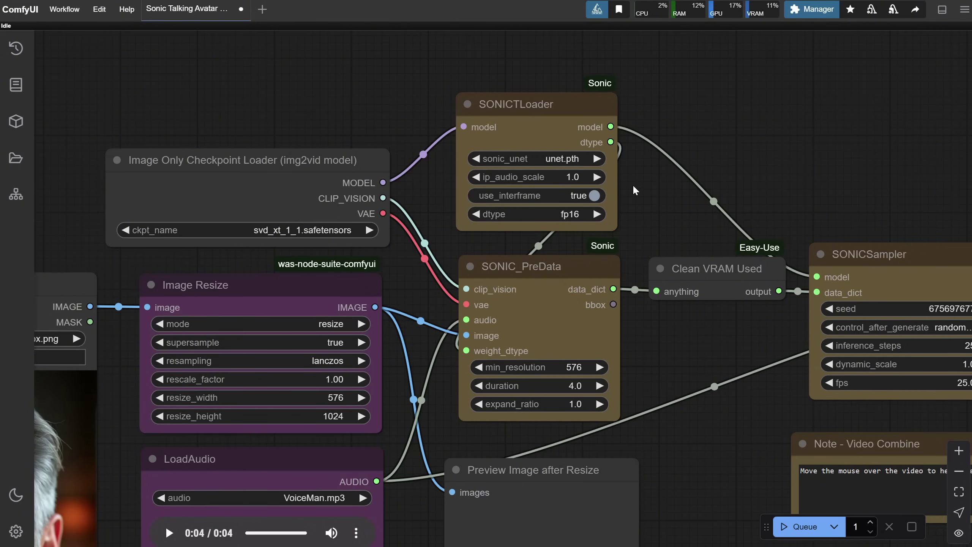
scroll(707, 124, "down", 3)
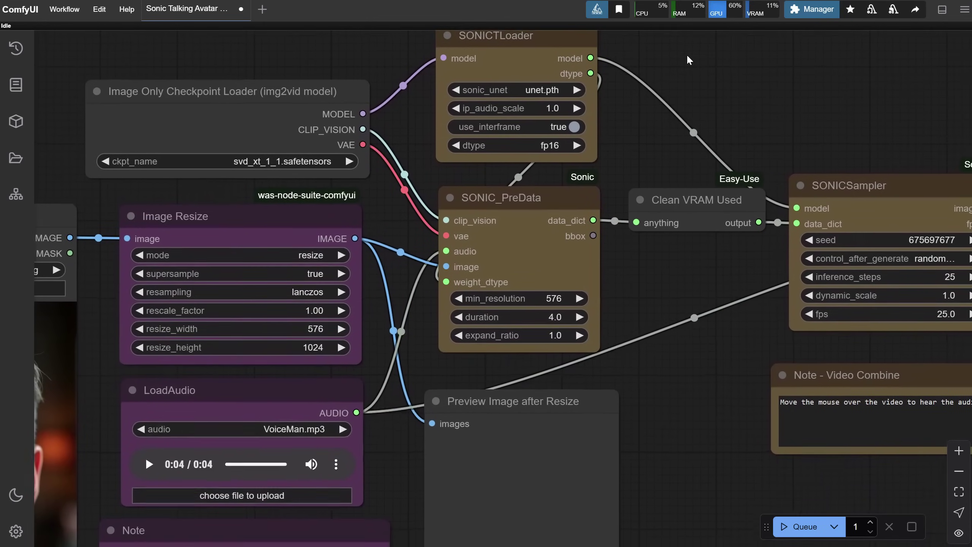
mouse_move(525, 202)
left_mouse_down()
mouse_move(561, 211)
mouse_move(715, 85)
mouse_move(777, 63)
mouse_move(535, 204)
left_mouse_up()
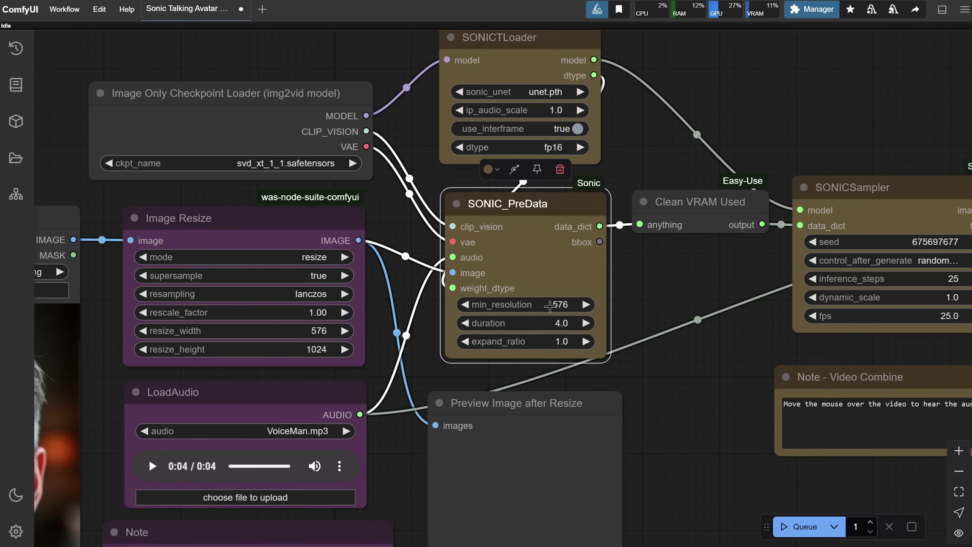
left_click(550, 307)
left_click(713, 274)
left_click(562, 323)
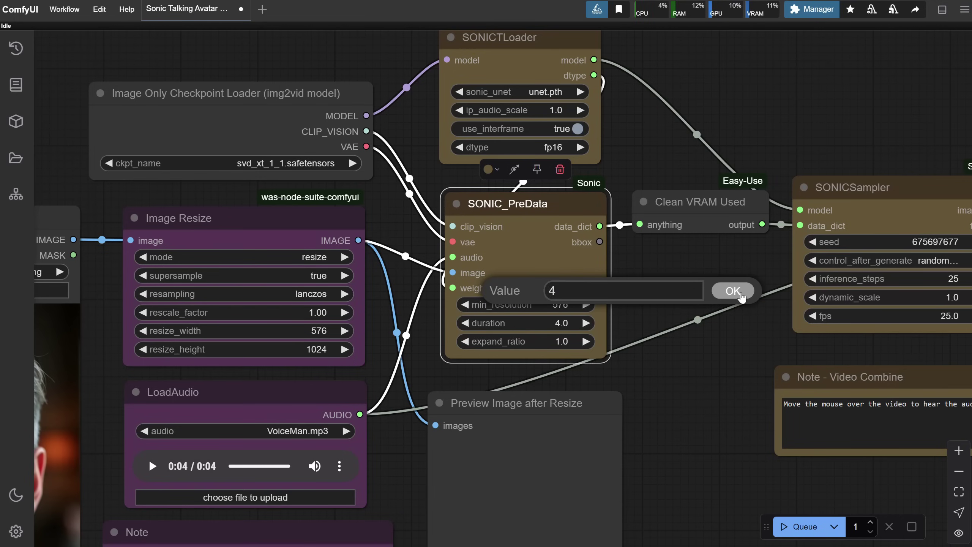
left_click(740, 296)
left_click(567, 343)
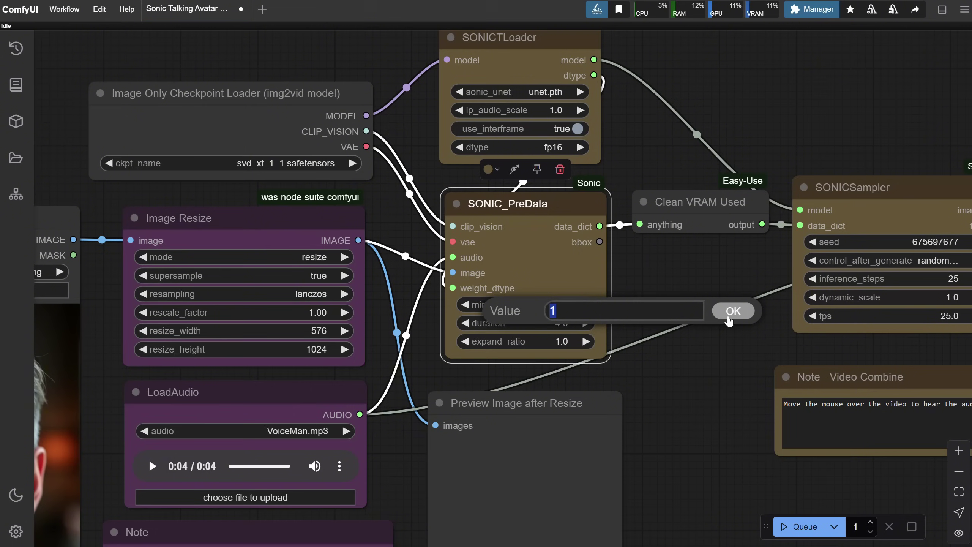
left_click(731, 311)
left_click_drag(584, 334, 571, 339)
left_click(569, 339)
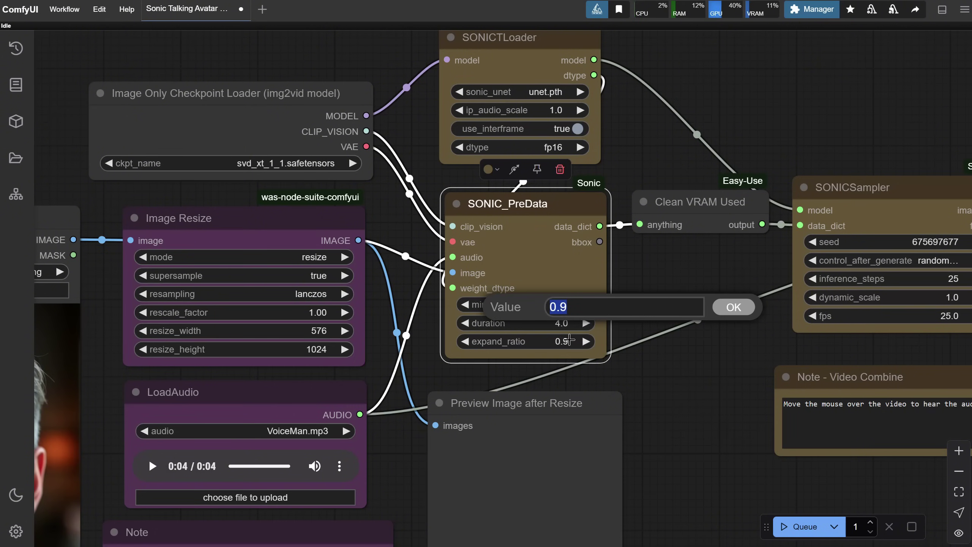
type("0.5")
key("Return")
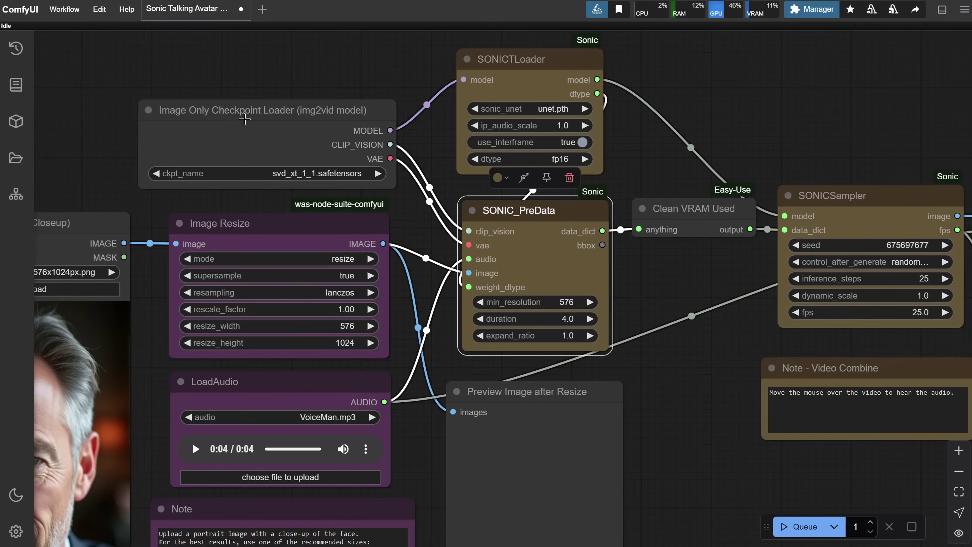
left_click_drag(253, 90, 246, 112)
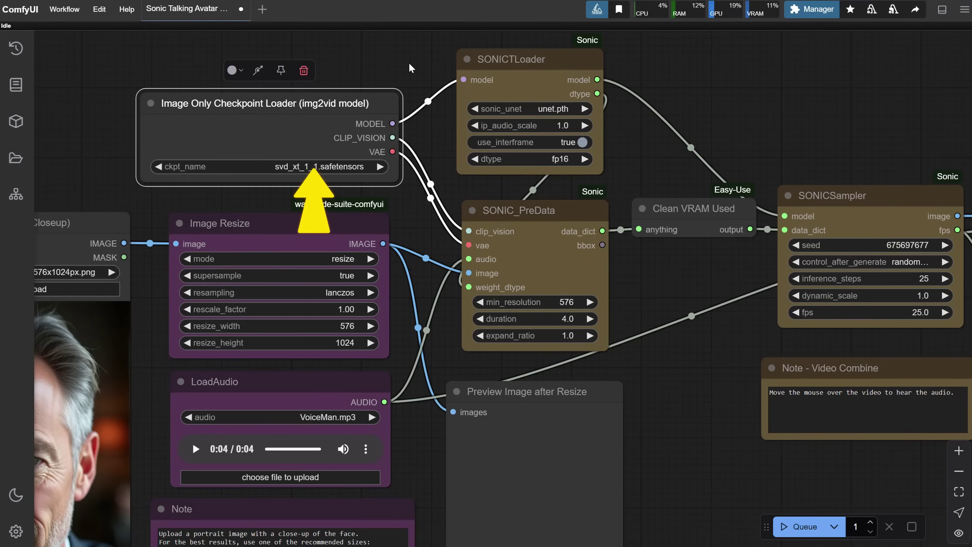
Step: Pan the graph past Clean VRAM Used to the SONICSampler node
left_click_drag(399, 67, 275, 25)
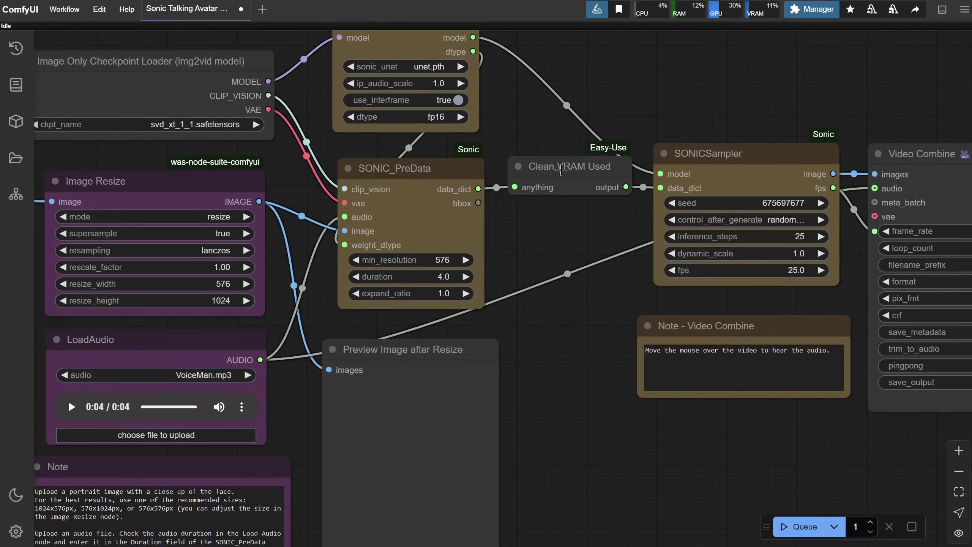
left_click(563, 170)
left_click_drag(584, 341, 482, 343)
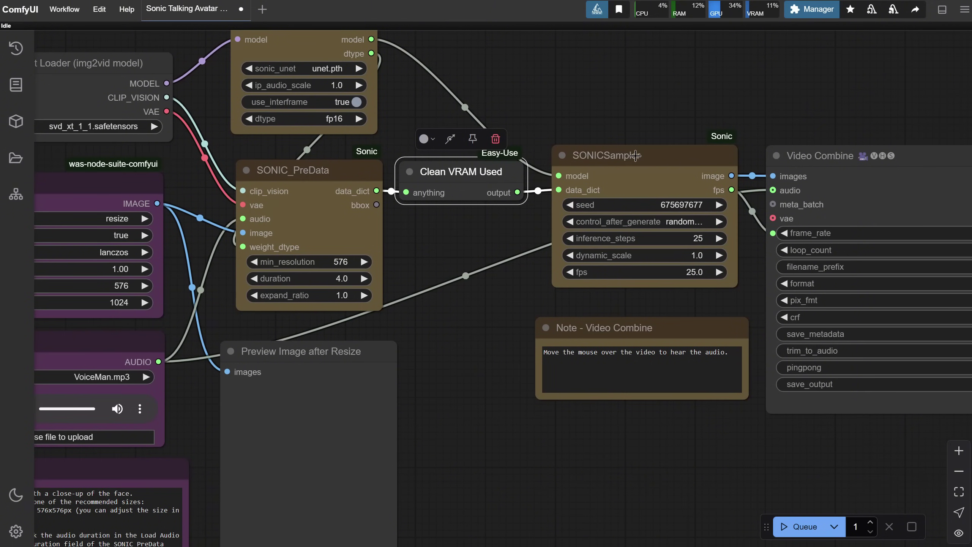
left_click_drag(633, 155, 638, 154)
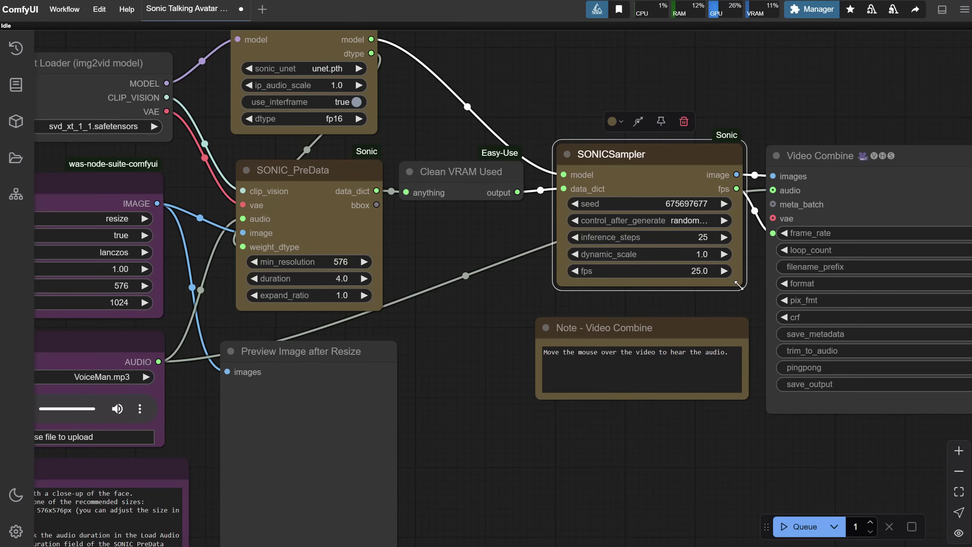
Step: Set Video Combine to video/h264-mp4 at frame rate 25, then return to the input nodes
left_click_drag(785, 80, 476, 60)
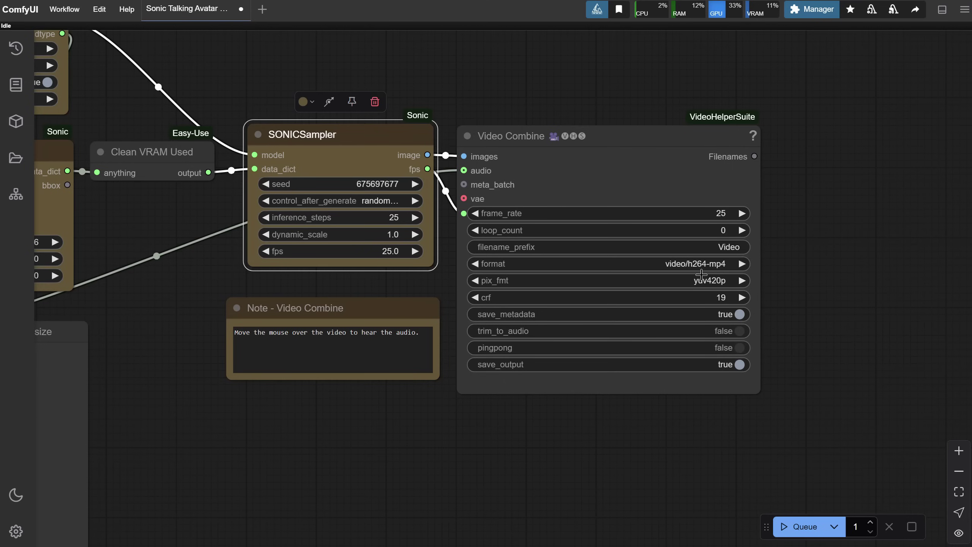
left_click(706, 265)
left_click(746, 282)
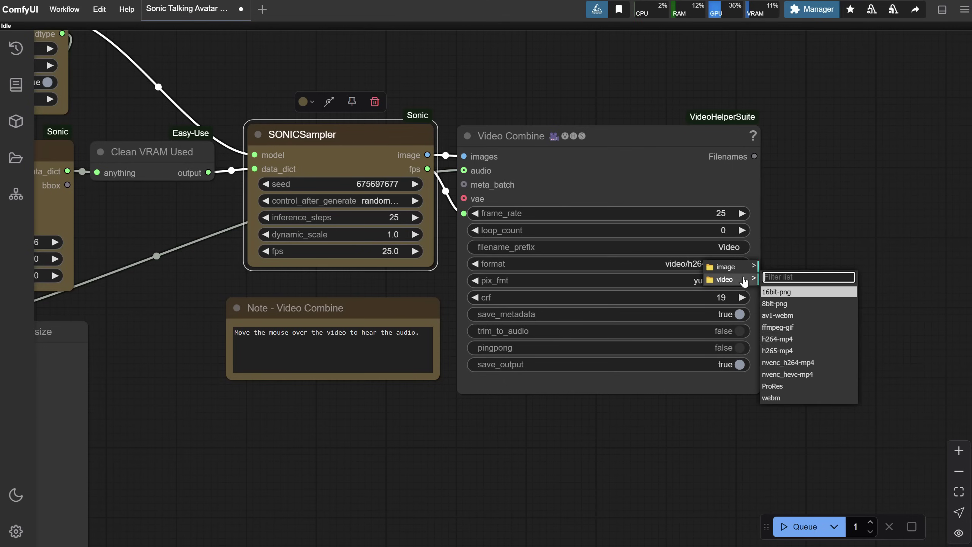
left_click(807, 339)
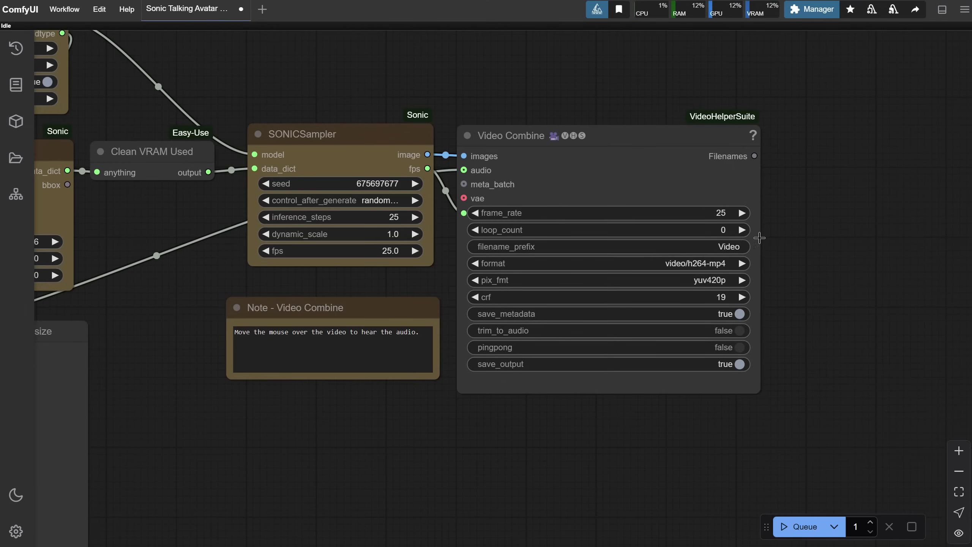
left_click(720, 213)
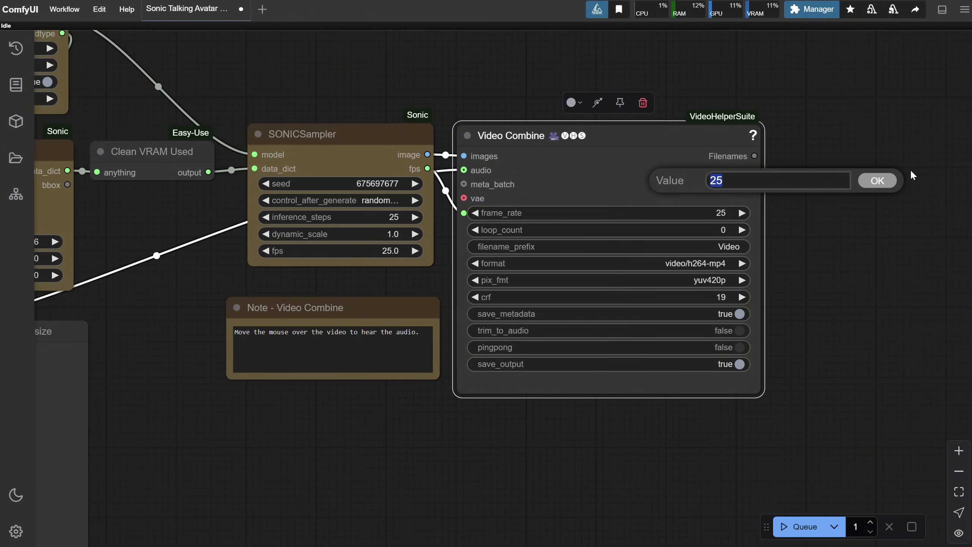
left_click(877, 181)
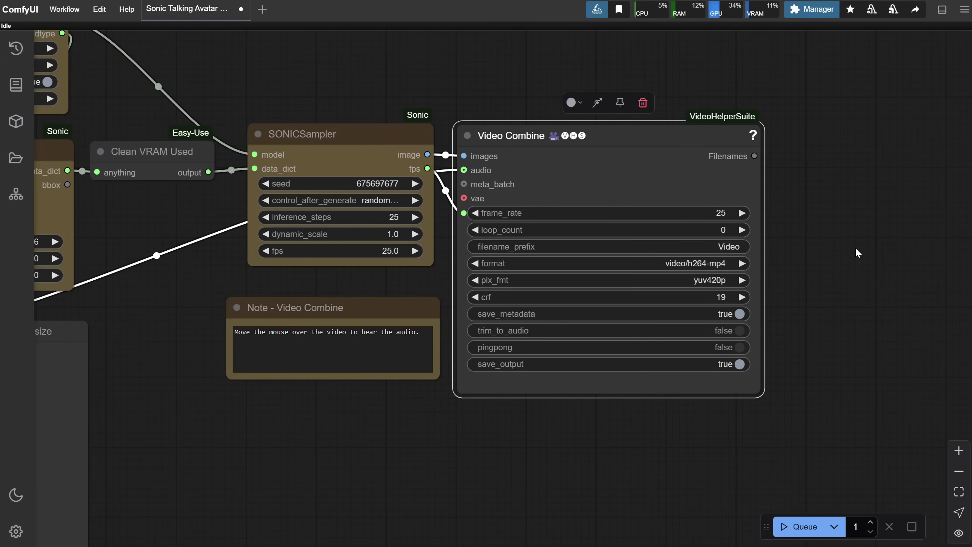
left_click(832, 240)
left_click_drag(252, 280, 722, 317)
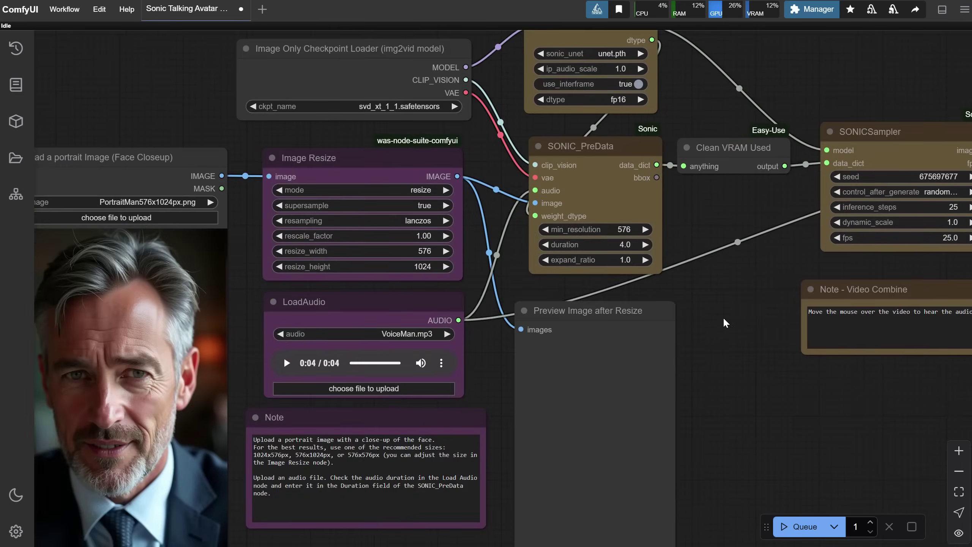
Step: Queue the Sonic workflow to generate the talking-avatar video
scroll(723, 317, "down", 4)
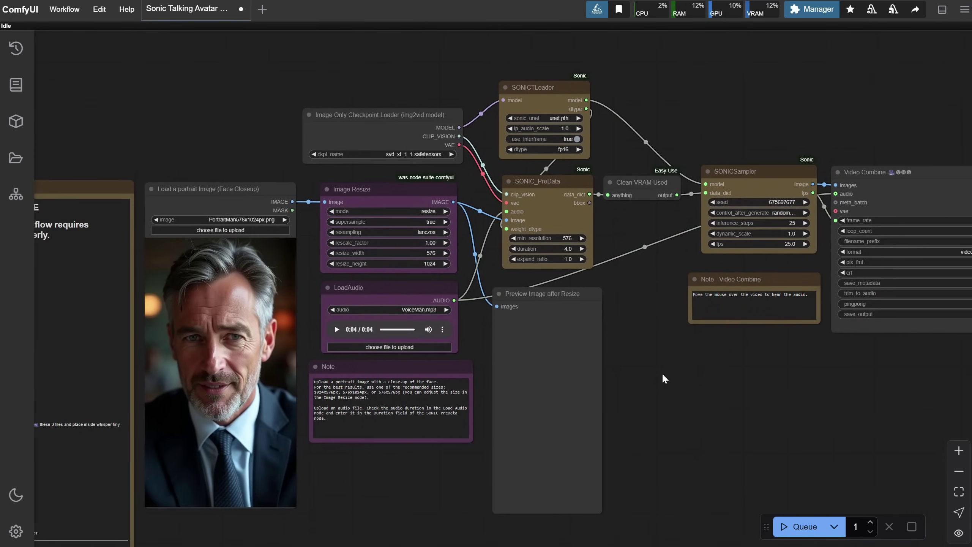
left_click_drag(675, 386, 678, 386)
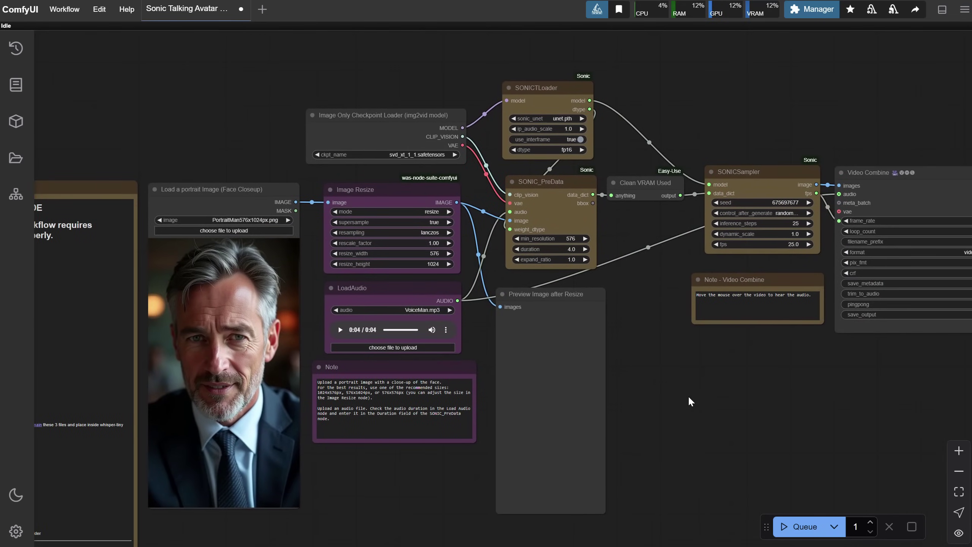
left_click(805, 528)
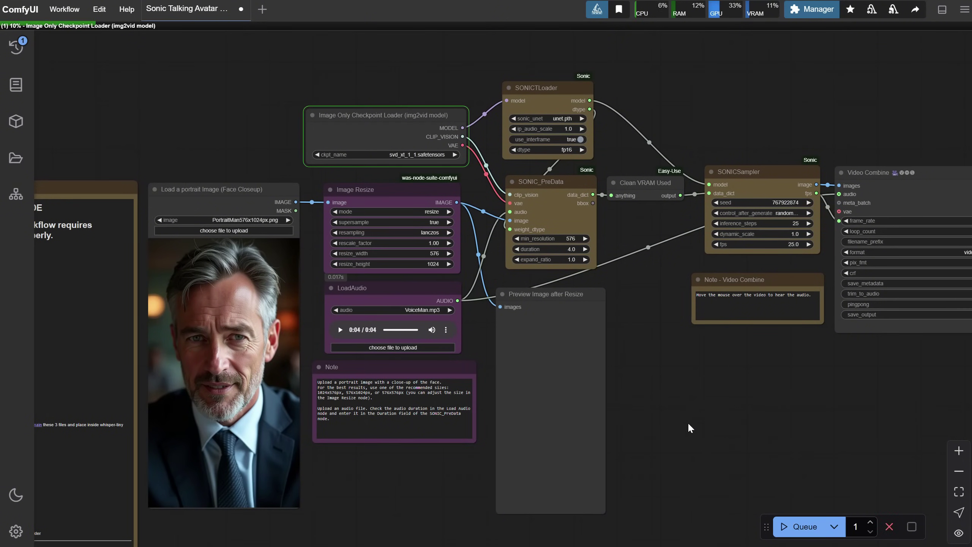
Step: Check the logs, highlighting 'Prompt executed in 197.93 seconds'
scroll(208, 139, "down", 1)
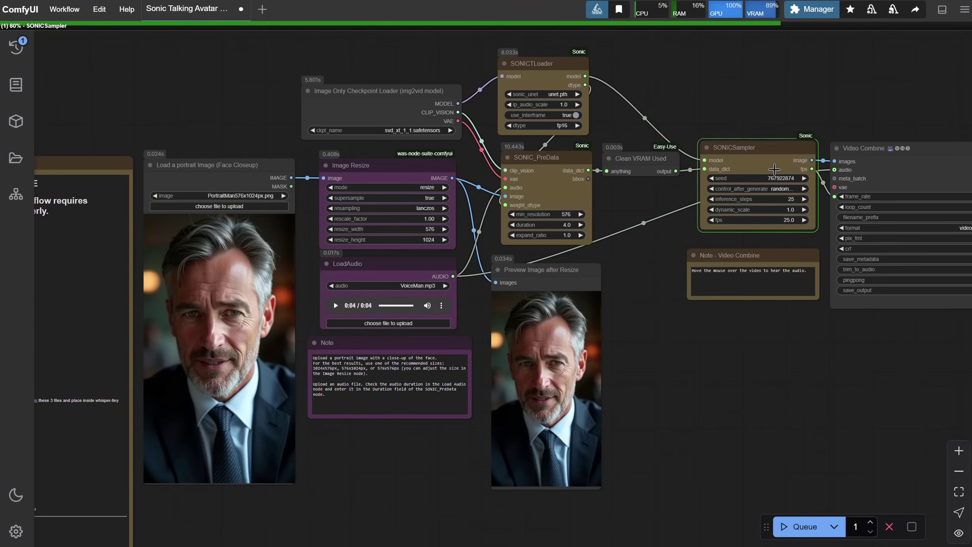
left_click_drag(794, 348, 517, 352)
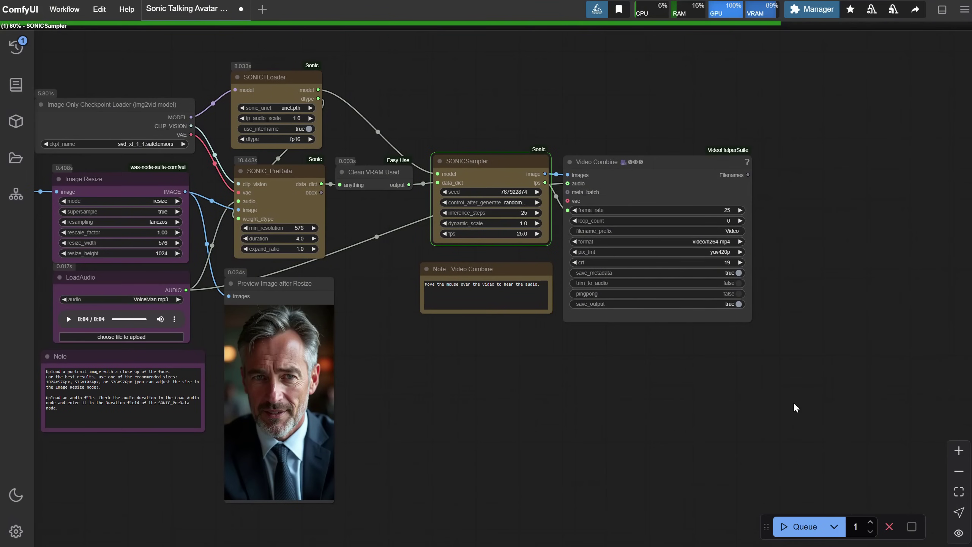
left_click(942, 9)
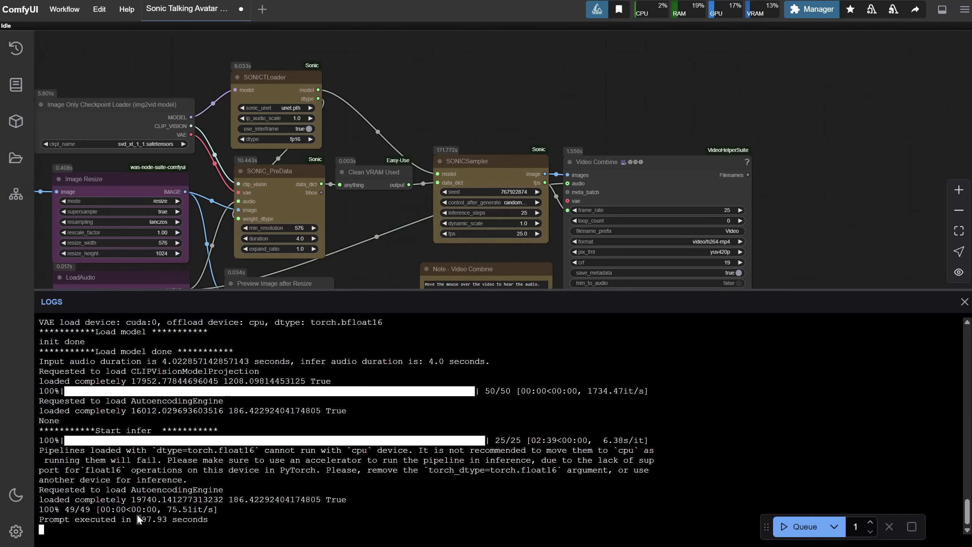
left_click_drag(137, 516, 150, 518)
Step: Close the Logs panel and view the grey-haired man's lip-synced video in Video Combine
left_click(942, 9)
scroll(862, 191, "down", 4)
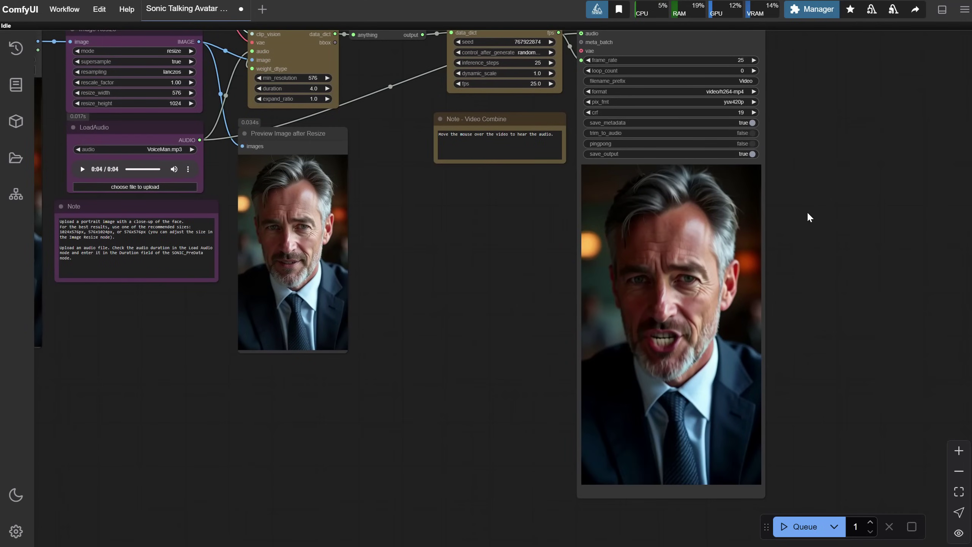
scroll(808, 216, "down", 1)
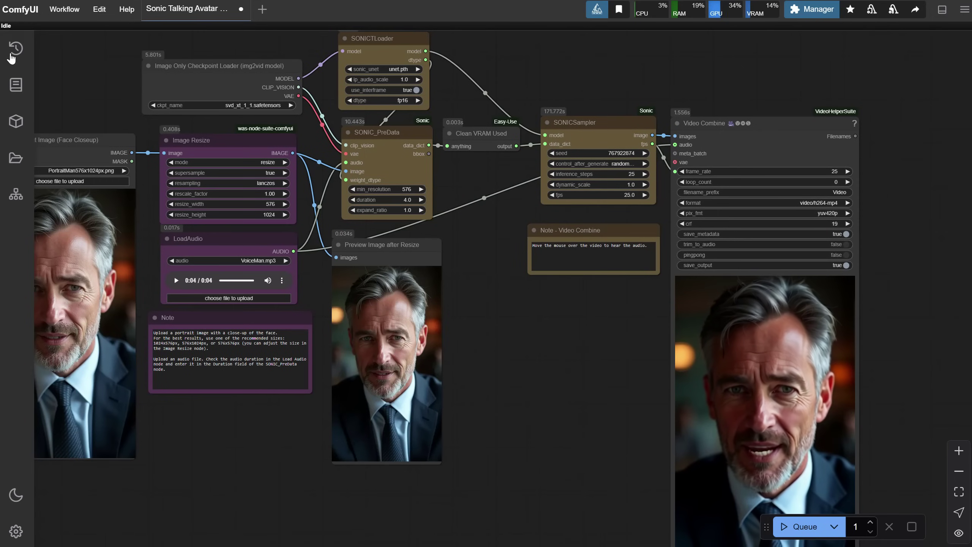
Step: Open the landscape 1024x576 Sonic template workflow in a new tab
left_click(63, 10)
left_click(67, 54)
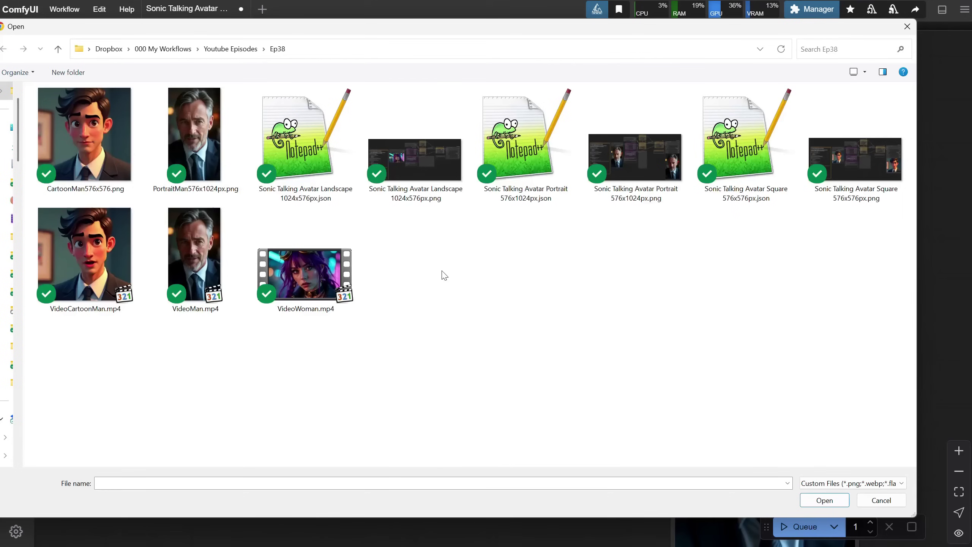
left_click(291, 147)
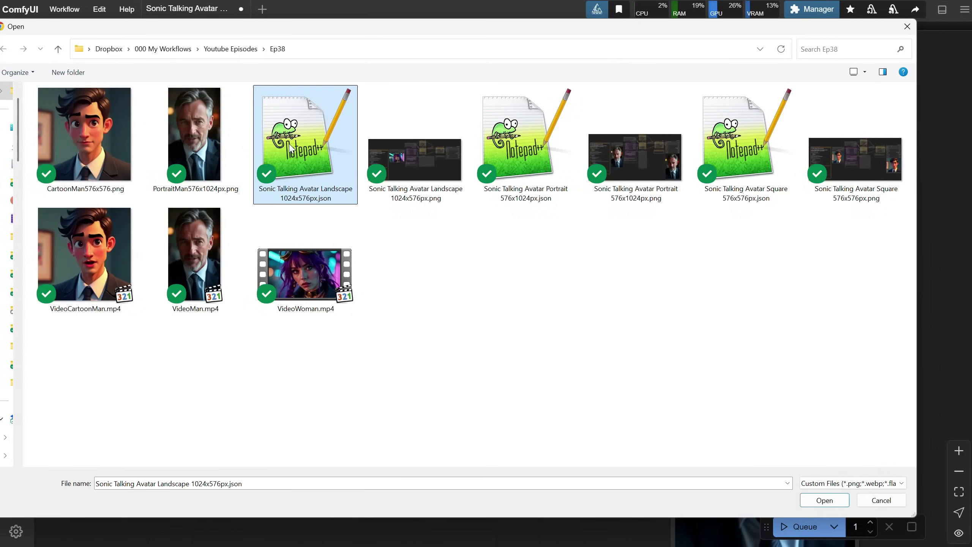
double_click(290, 147)
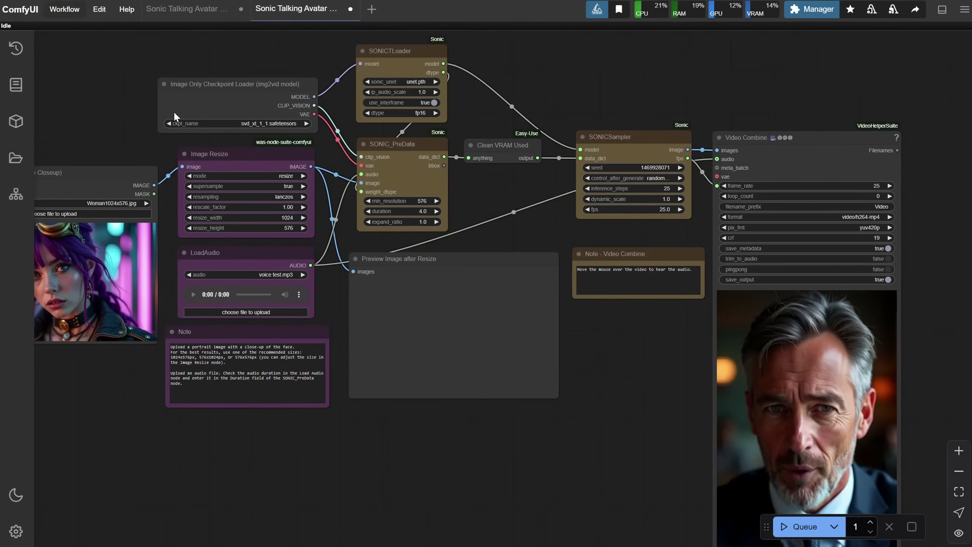
Step: Load VoiceWoman.mp3 into the LoadAudio node
scroll(494, 451, "up", 3)
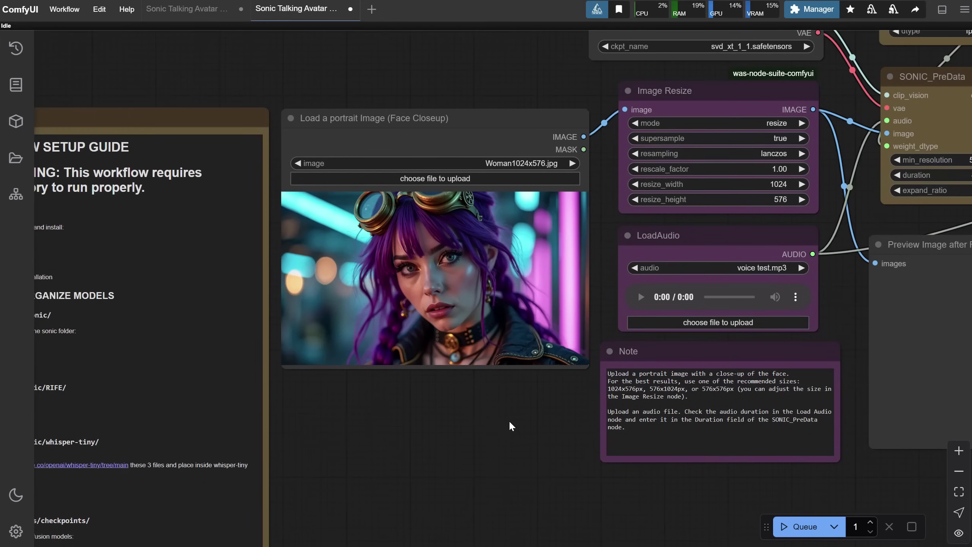
left_click_drag(509, 420, 383, 465)
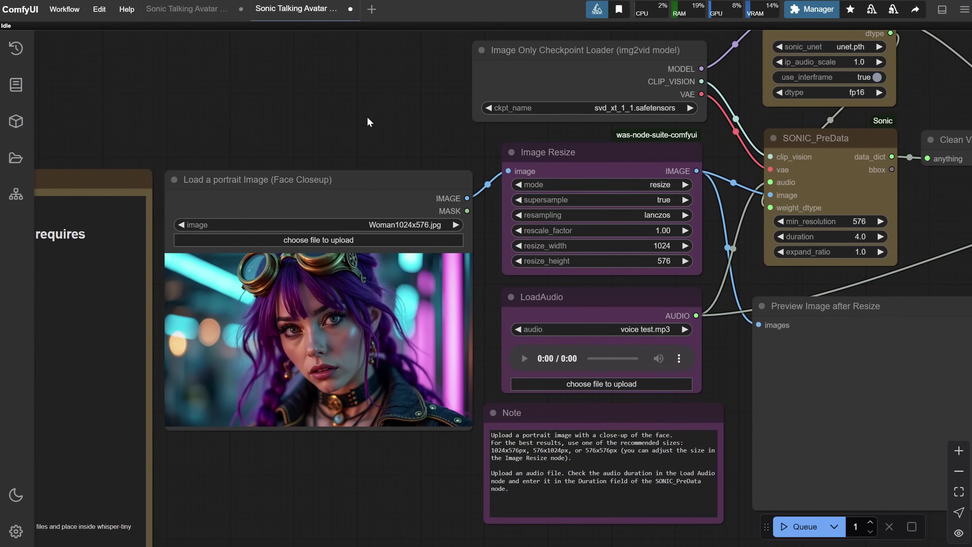
left_click_drag(368, 122, 266, 122)
left_click_drag(501, 324, 425, 400)
left_click(425, 398)
left_click(306, 158)
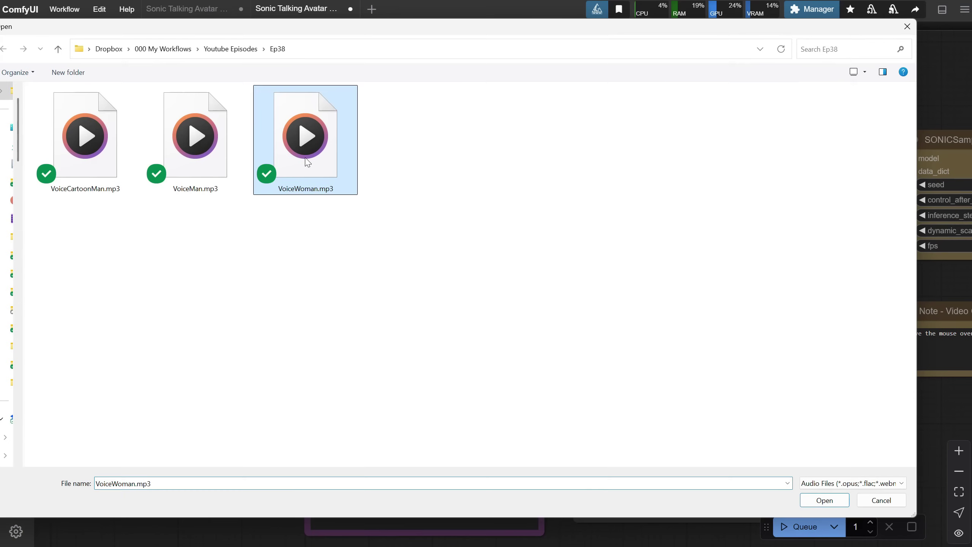
double_click(307, 162)
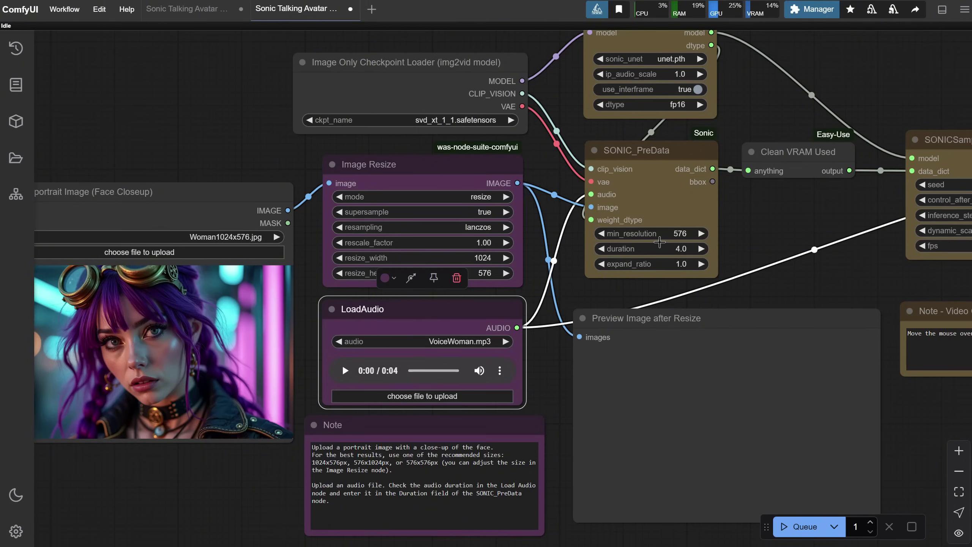
Step: Leave the duration at 4.0 and bring the sampler and video output into view
left_click(673, 246)
left_click(809, 216)
left_click_drag(808, 216, 451, 216)
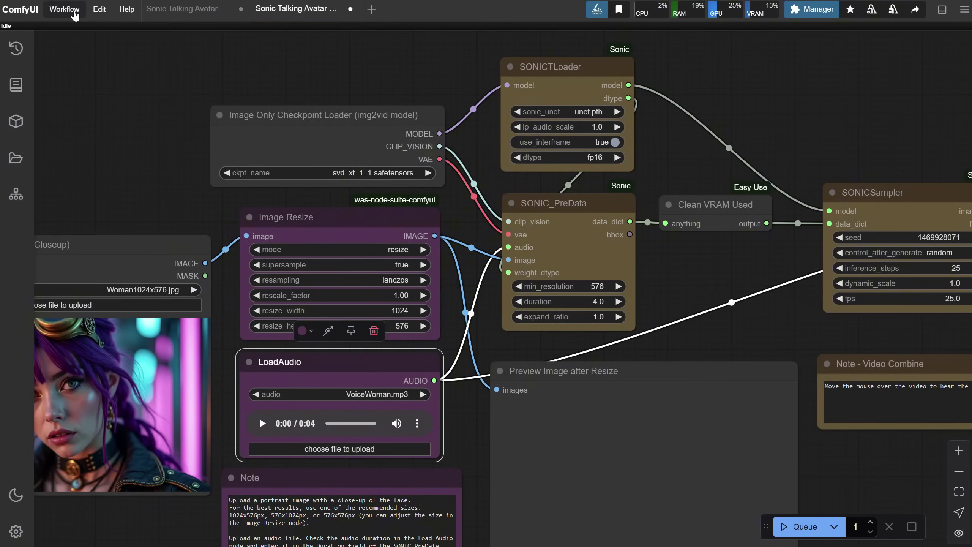
Step: Open the square Sonic template workflow in a new tab
left_click(74, 15)
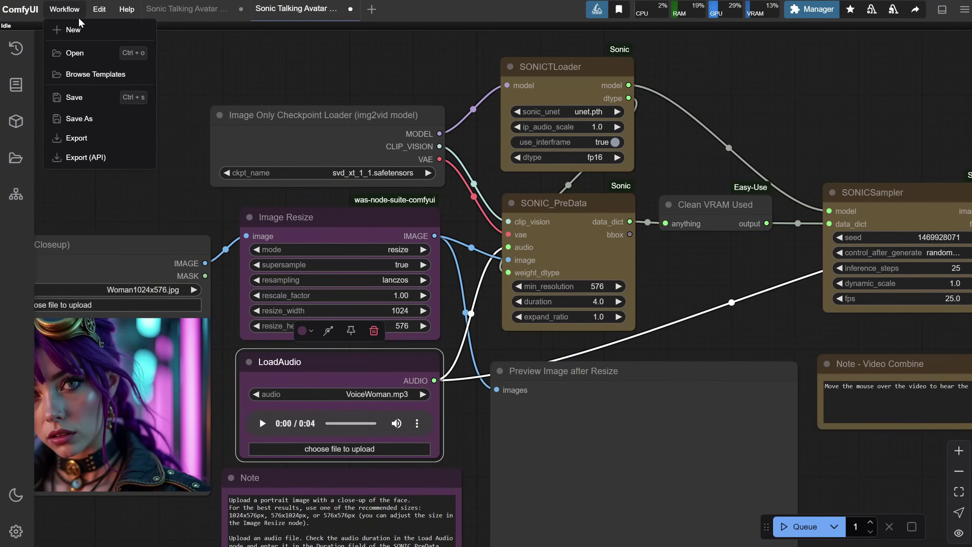
left_click(54, 53)
double_click(735, 154)
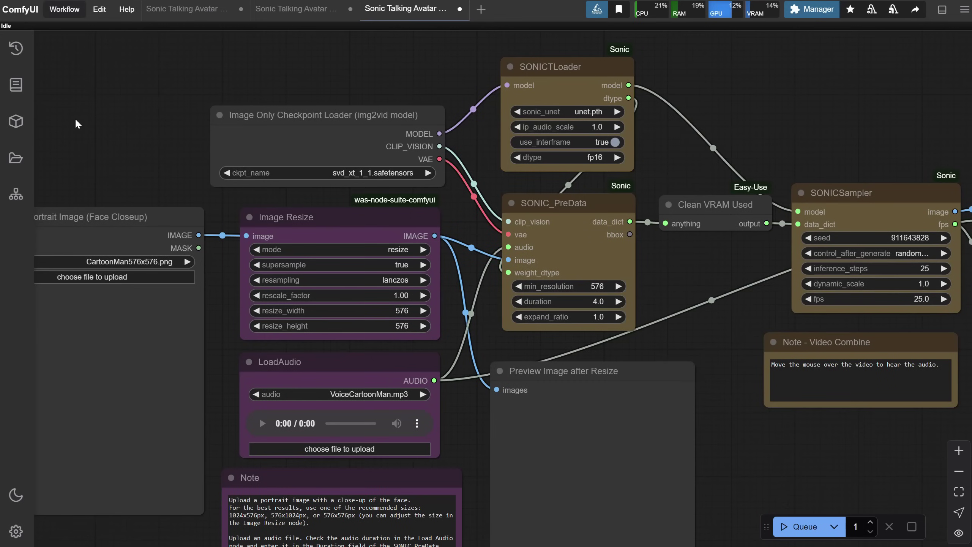
Step: Load CartoonMan576x576.png as the portrait and VoiceCartoonMan.mp3 as the audio
left_click_drag(735, 155, 941, 131)
left_click(310, 255)
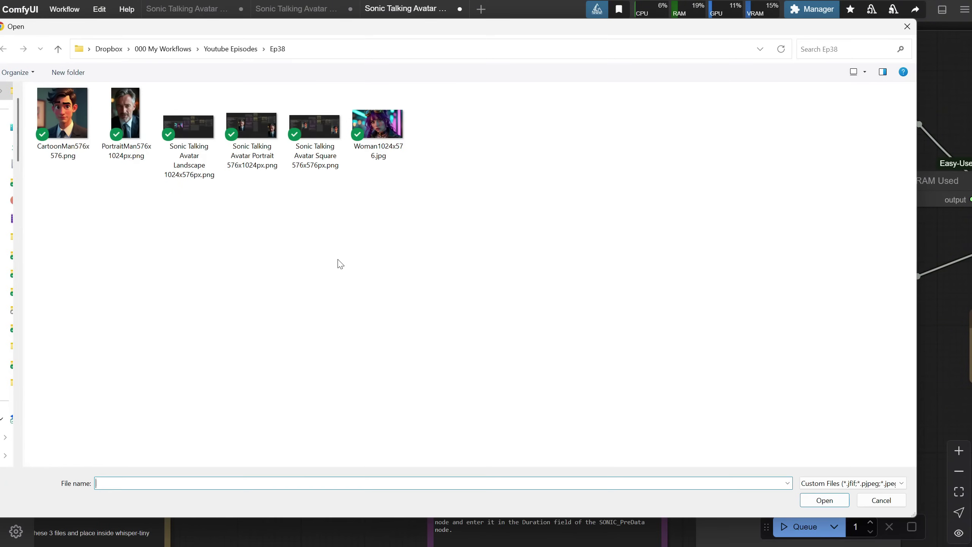
double_click(67, 124)
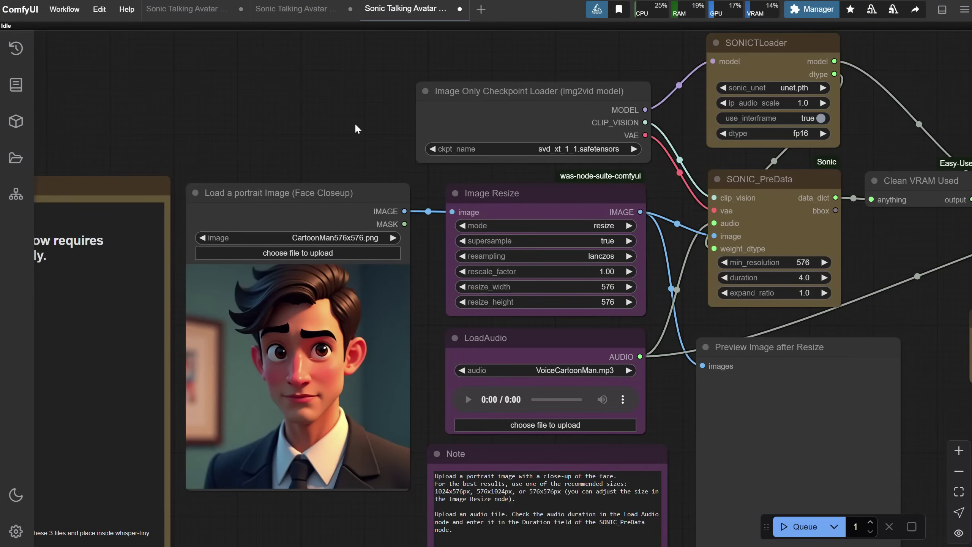
left_click(543, 424)
double_click(94, 145)
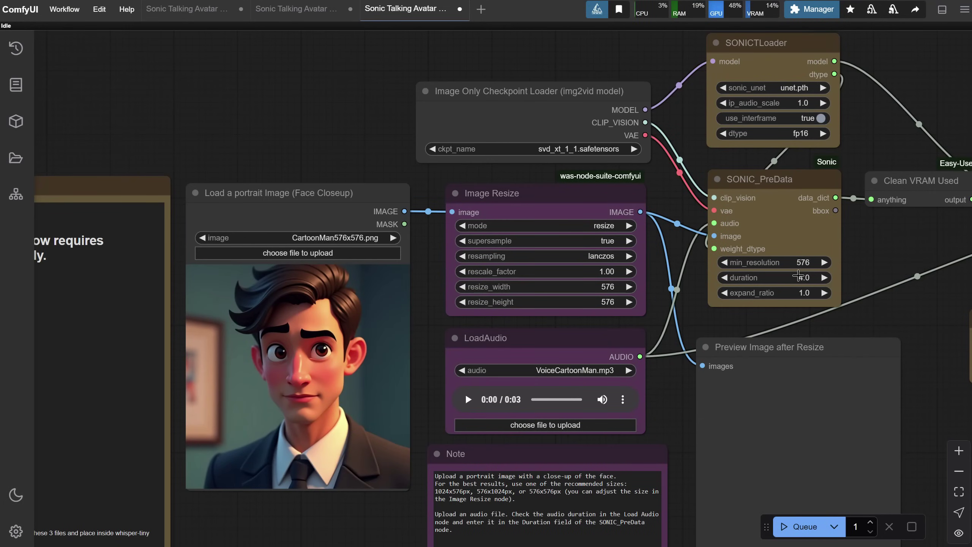
Step: Set the SONIC_PreData duration to 3.0
left_click(798, 275)
type("3")
key("Return")
left_click_drag(909, 256, 696, 258)
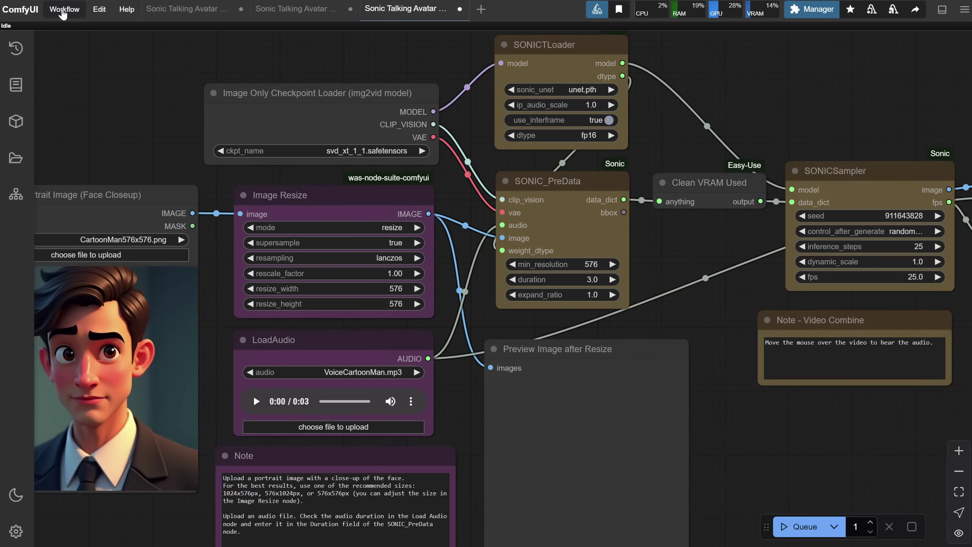
Step: Open the portrait Sonic template workflow in a new tab
left_click(63, 12)
left_click(78, 52)
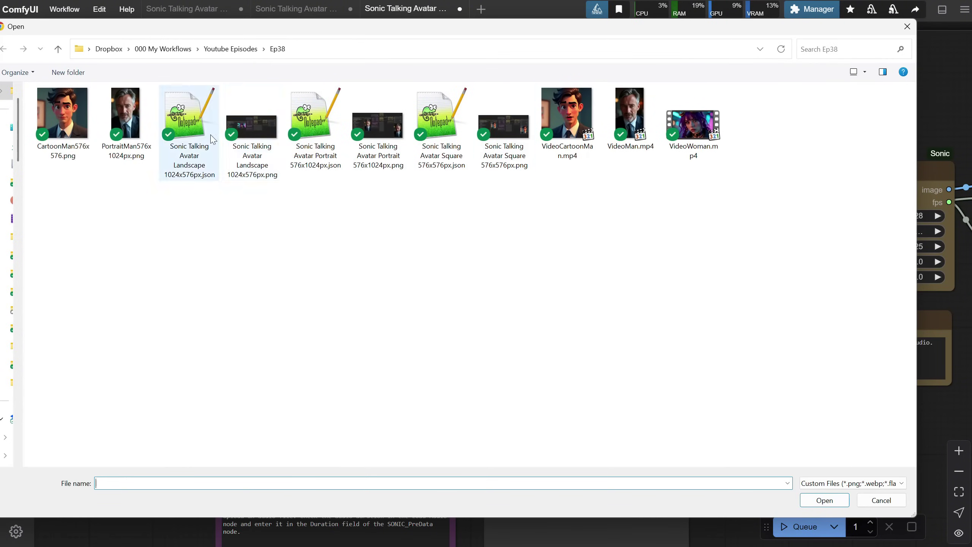
double_click(319, 127)
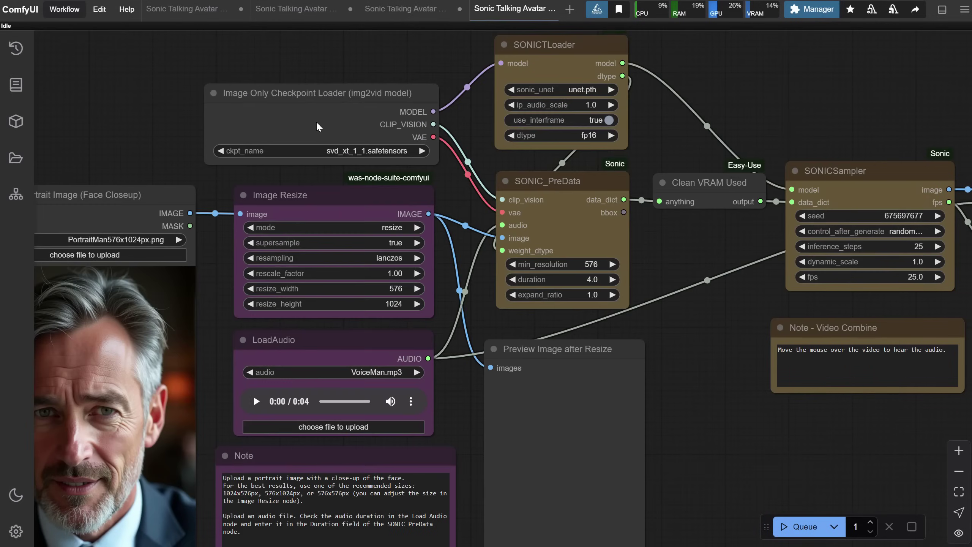
Step: Load ManSinger.jpg as the portrait and MusicShort.mp3 as the audio
left_click_drag(168, 106, 252, 53)
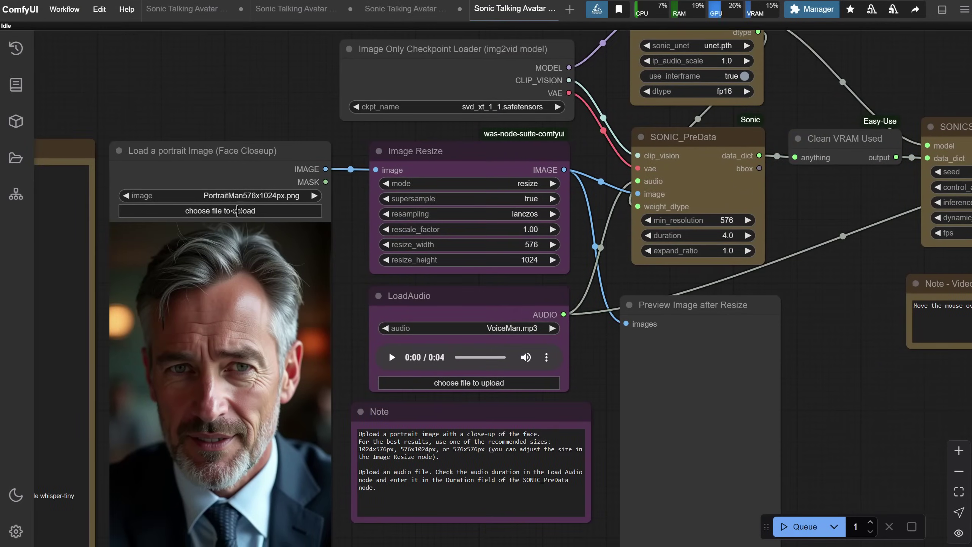
left_click(234, 212)
double_click(312, 112)
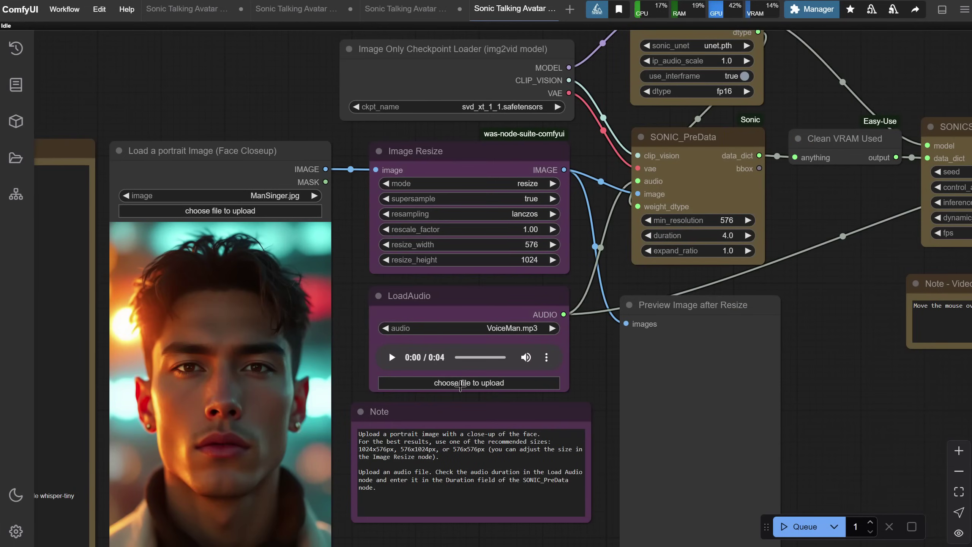
left_click(459, 384)
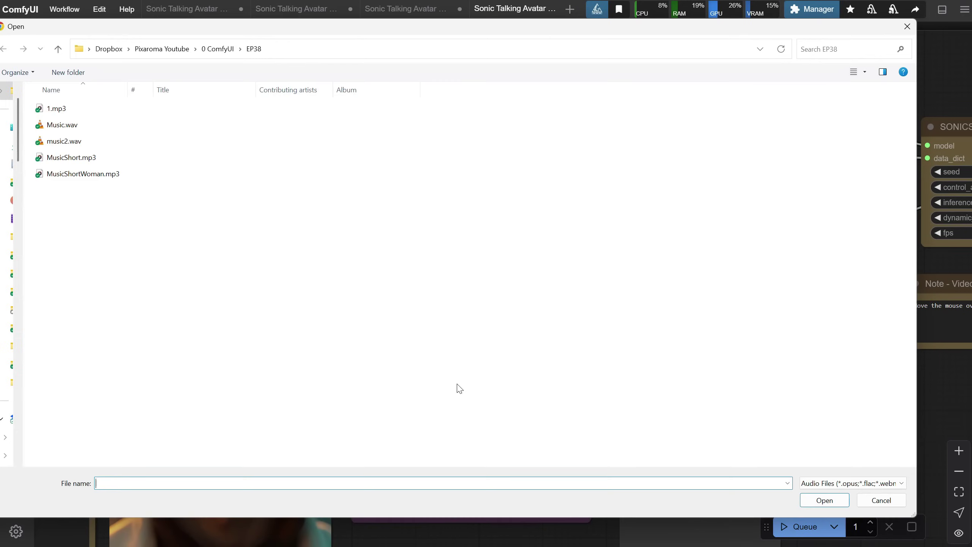
double_click(89, 157)
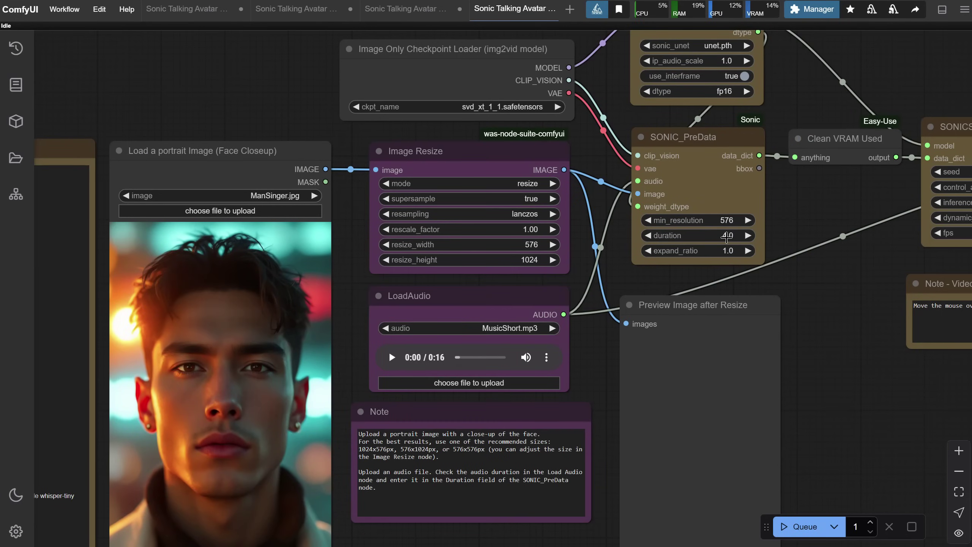
Step: Set the SONIC_PreData duration to 16.0 and queue the generation
left_click(723, 237)
type("16")
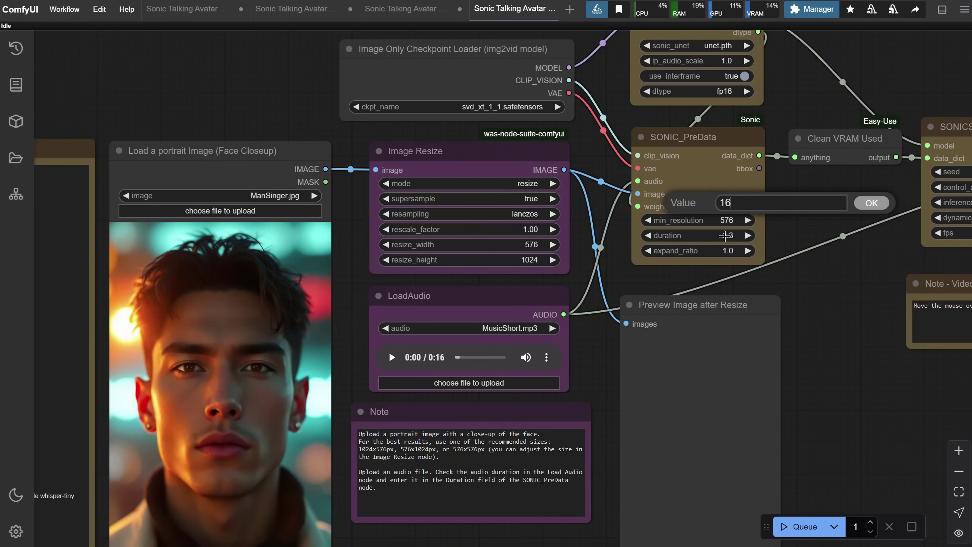
key("Return")
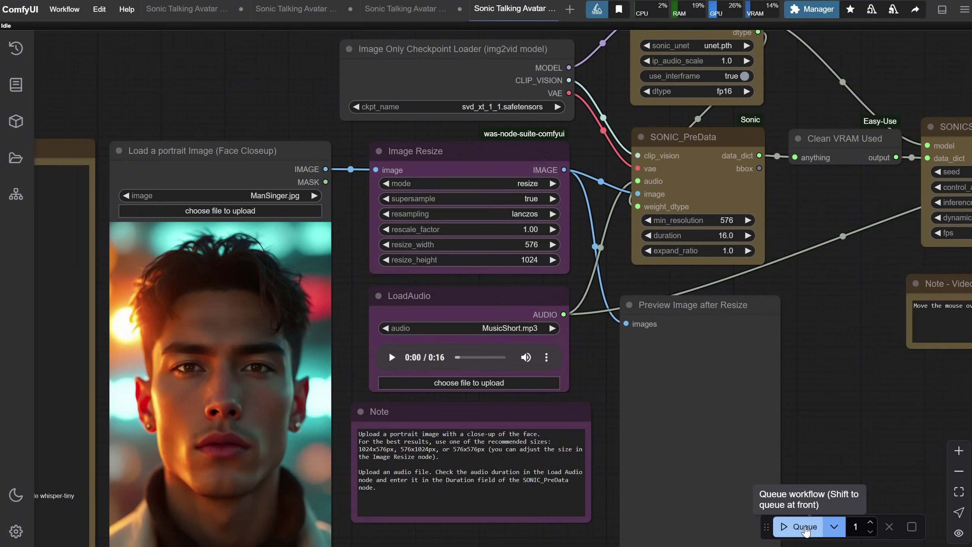
left_click(805, 527)
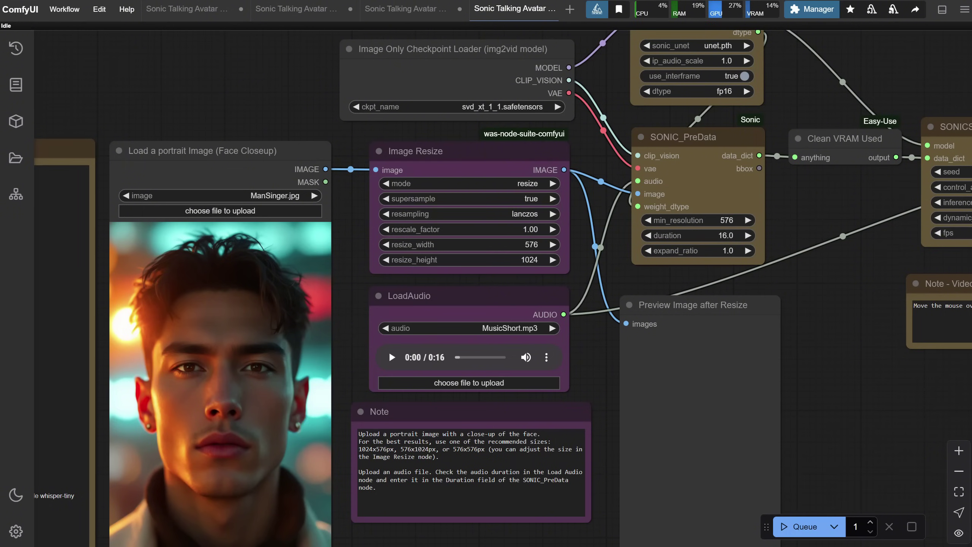